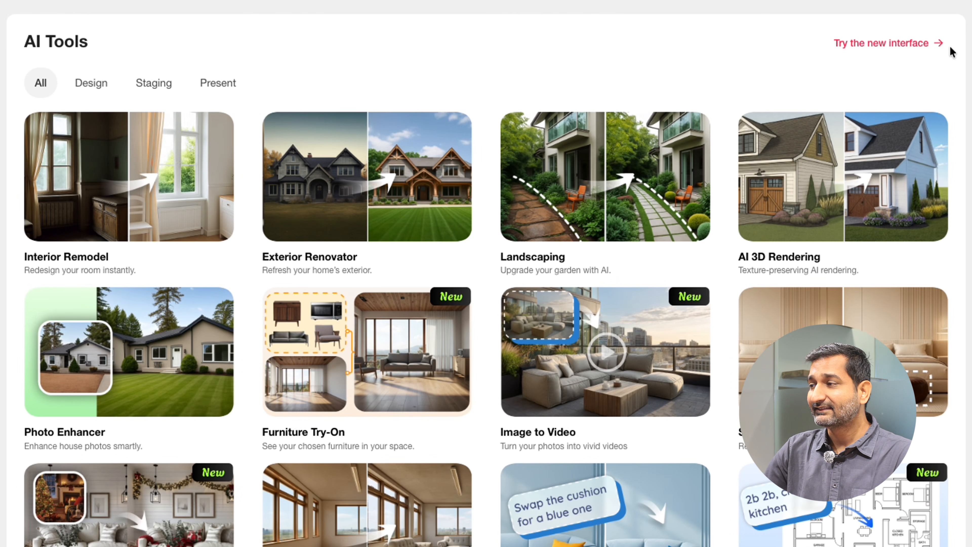
Switch to the new interface and set the generation model to Pro
left_click(889, 48)
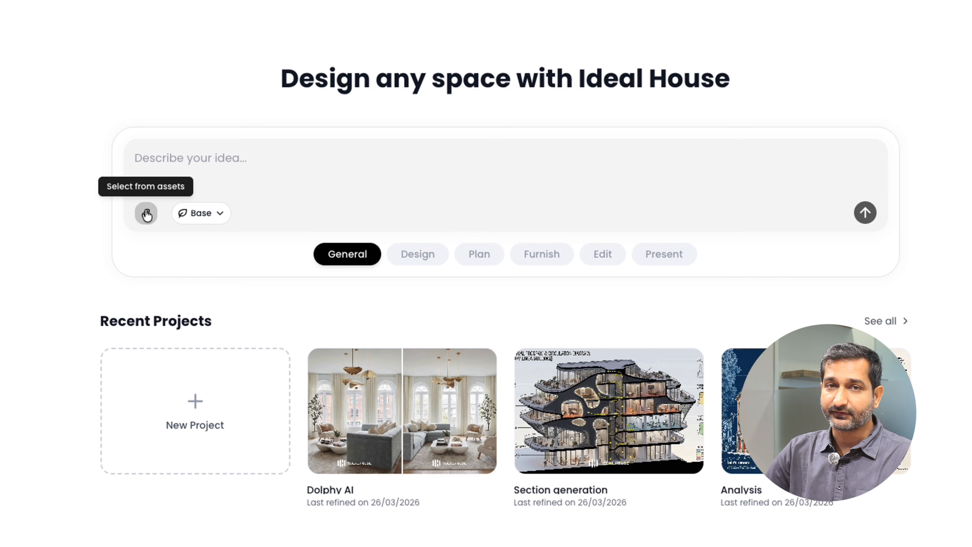
left_click(210, 216)
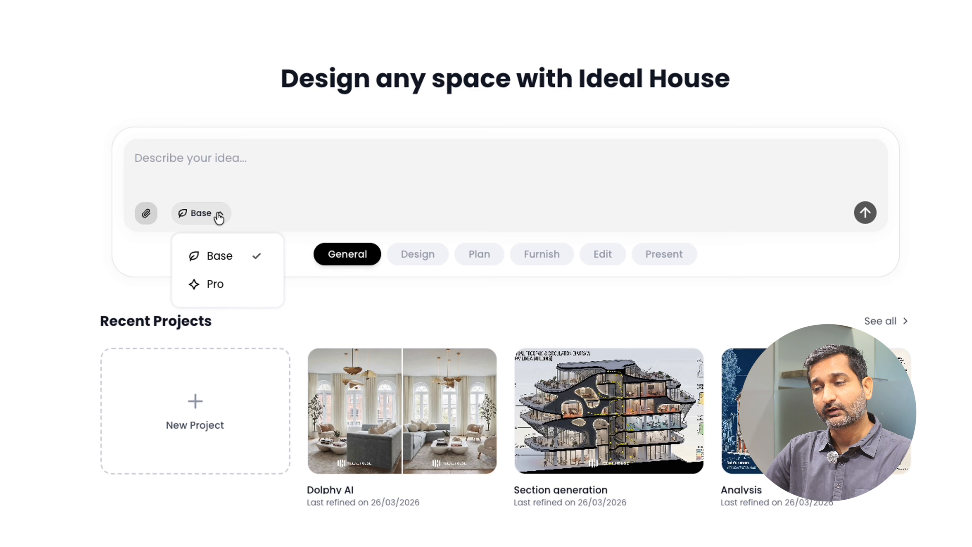
left_click(254, 285)
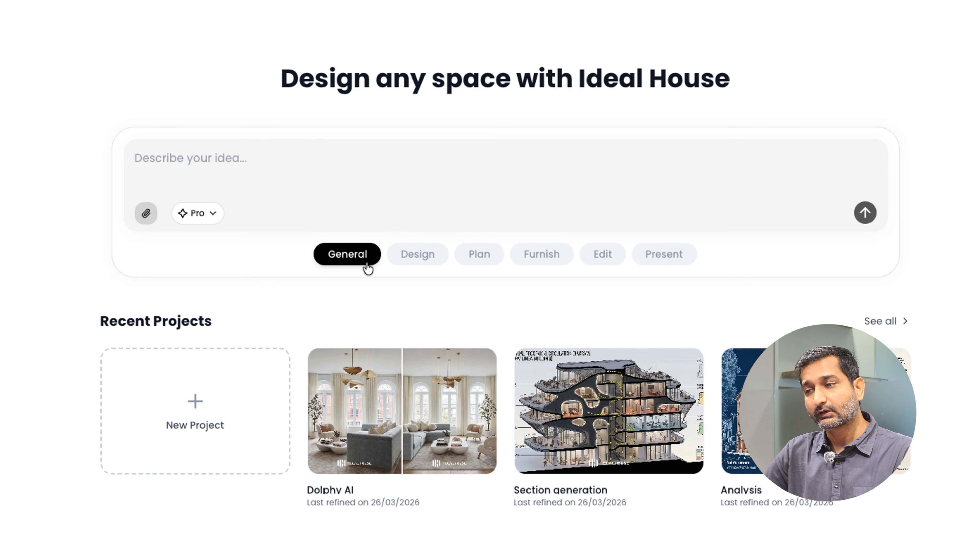
Open the Exterior Renovator design tool and view its building style choices
left_click(404, 263)
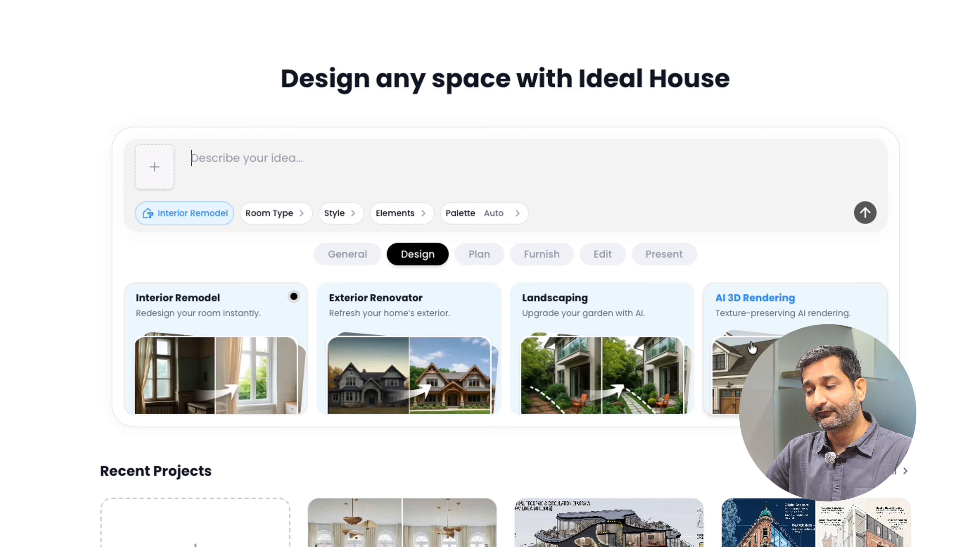
left_click(406, 328)
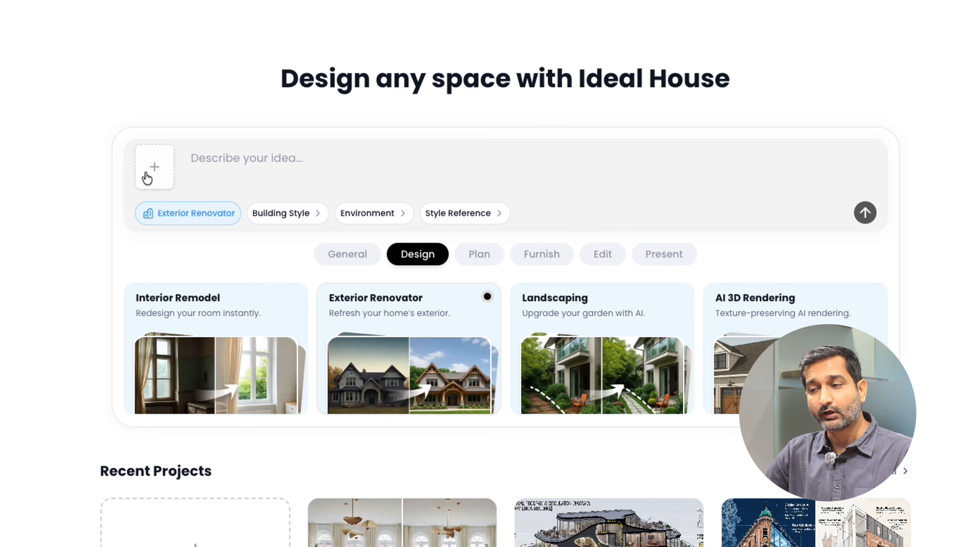
left_click(316, 215)
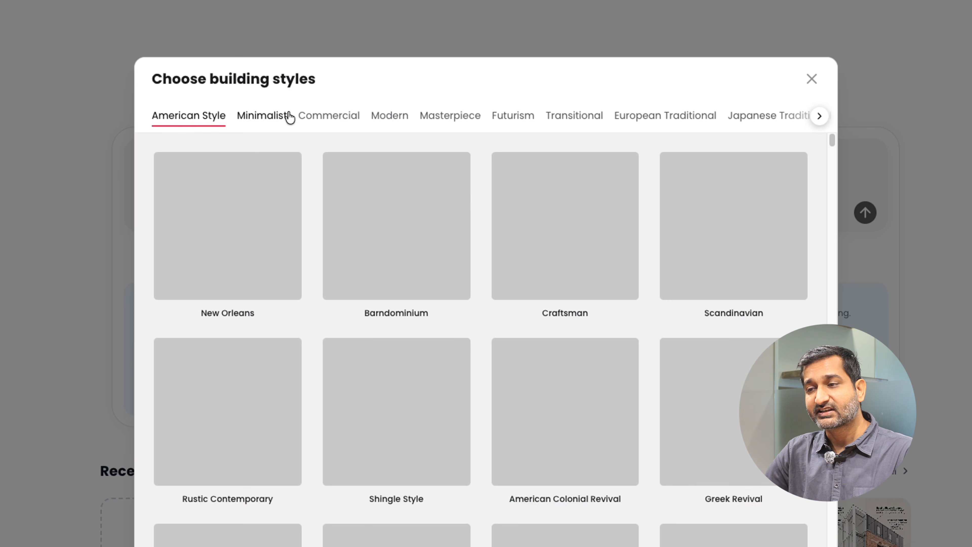
left_click(812, 79)
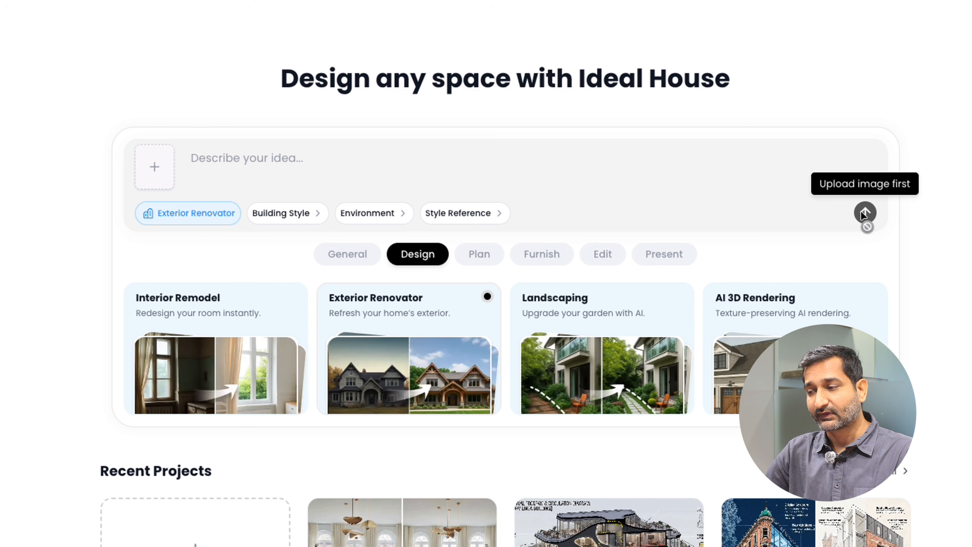
Look through the tools in the Plan, Furnish, Edit and Present categories
left_click(484, 255)
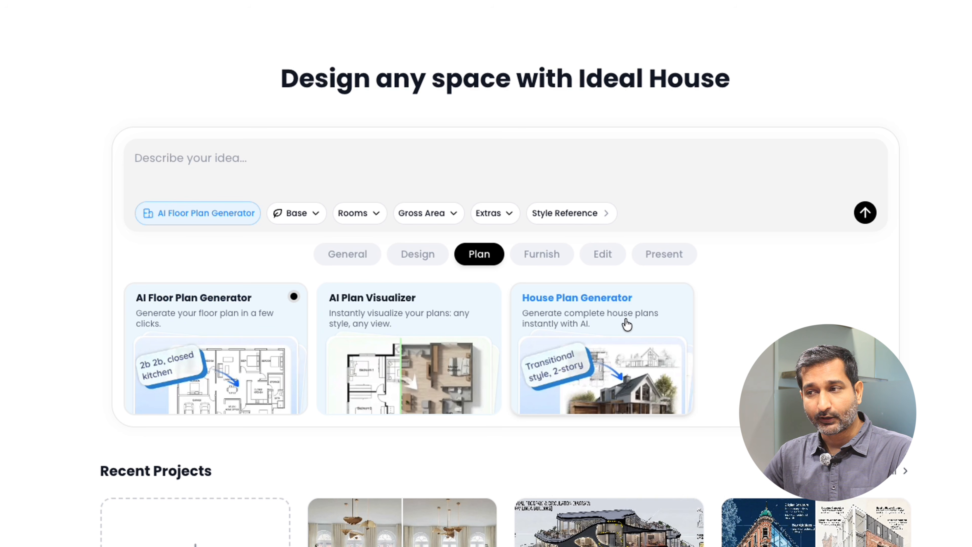
left_click(536, 254)
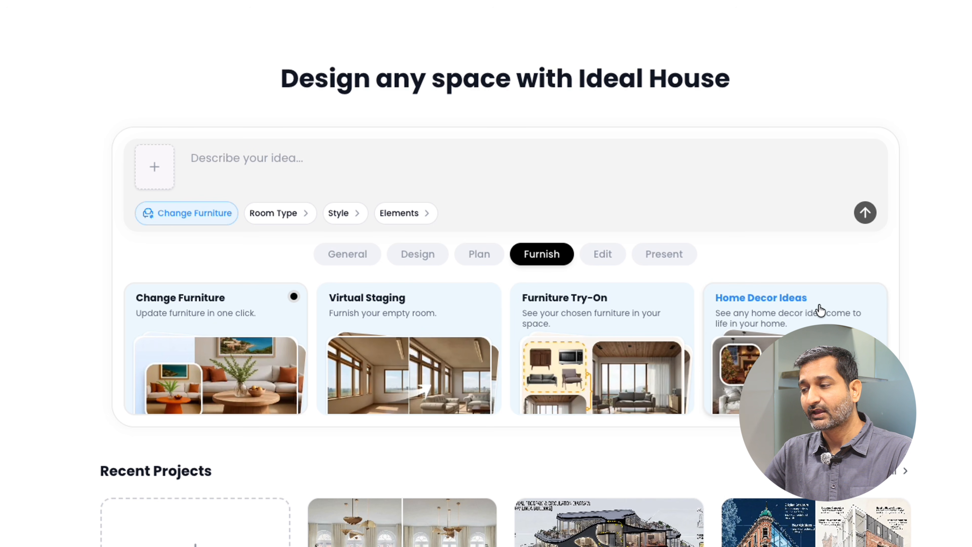
left_click(602, 254)
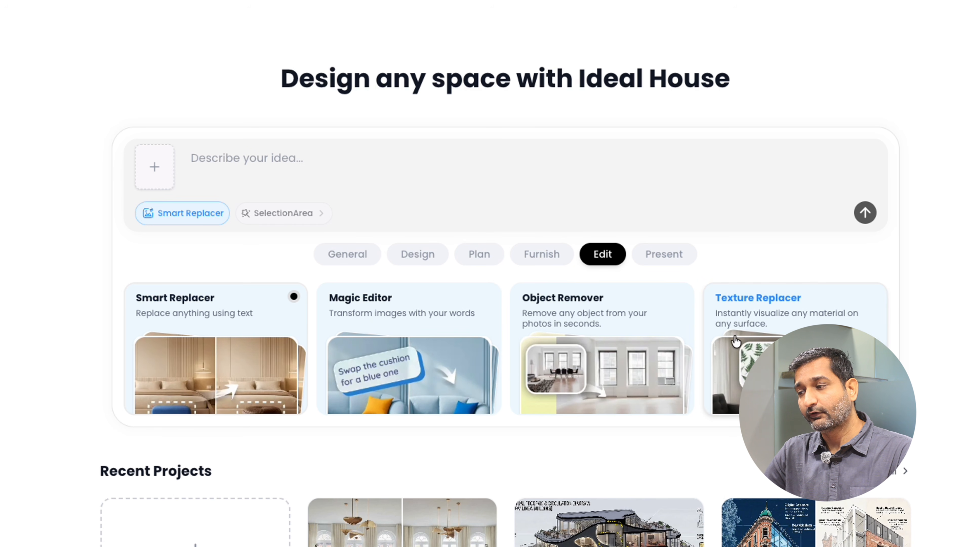
left_click(666, 255)
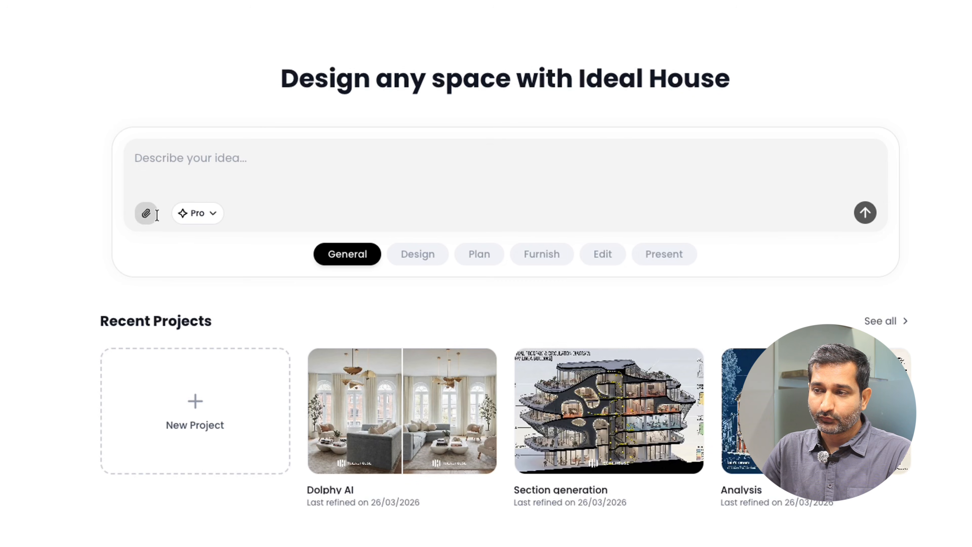
Attach the living room photo with the dark sofa and round coffee table to the General prompt
left_click(147, 214)
left_click(398, 278)
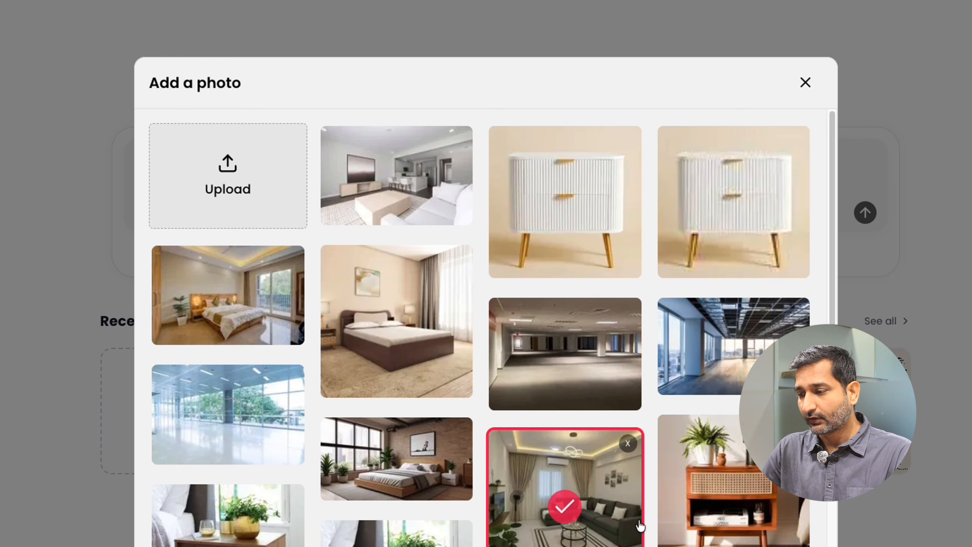
left_click(490, 546)
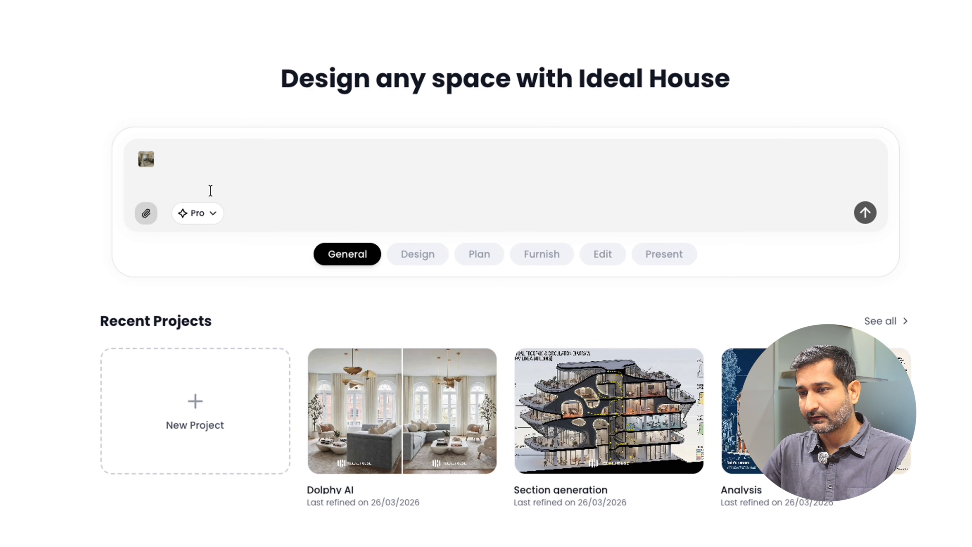
Write a prompt starting with "Change the angle of this picture" that rotates the camera right/left 180 degree and keeps structure, texture and all items the same
type("change the angle of this picture by rotating the camera to right/left 180 degree, keep the structure and texture all items are same do not change any elements!")
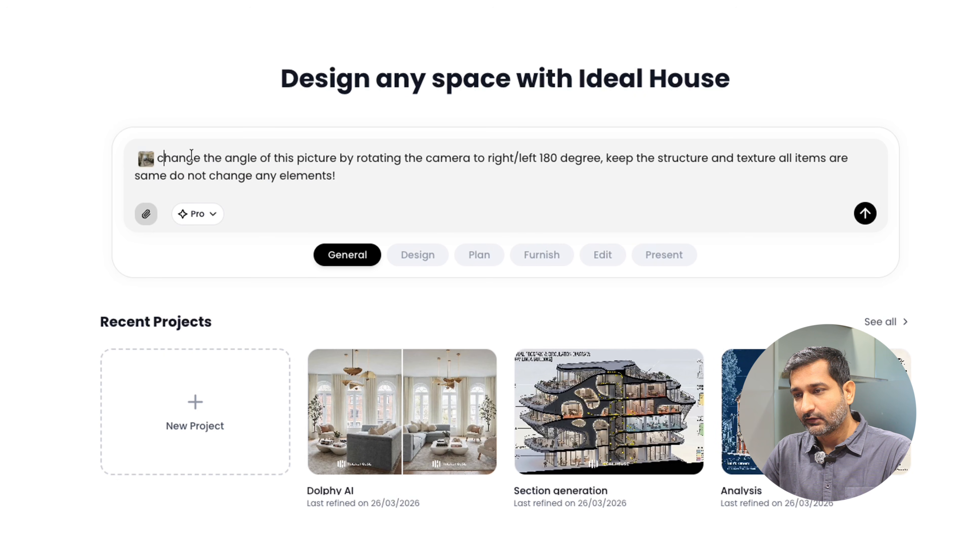
left_click(158, 158)
key("Delete")
type("C")
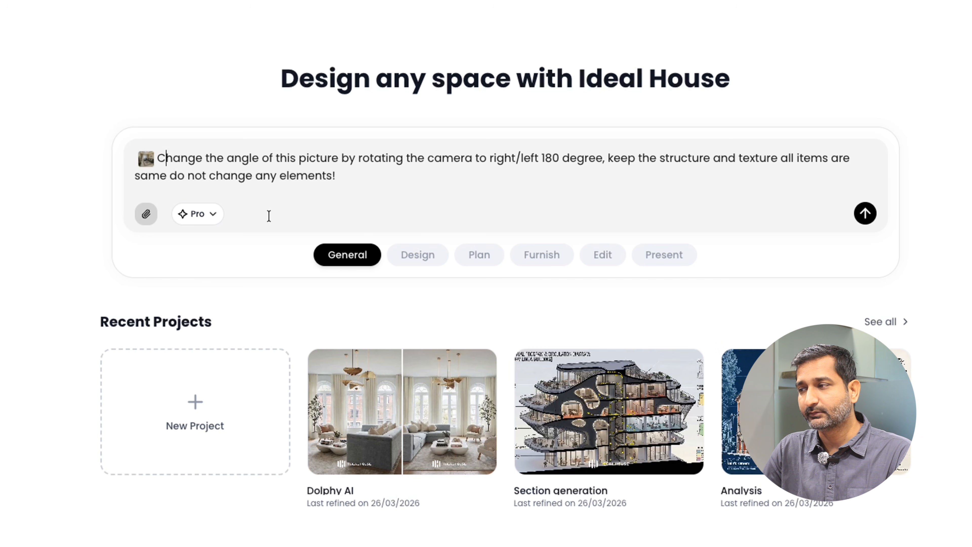
left_click(251, 206)
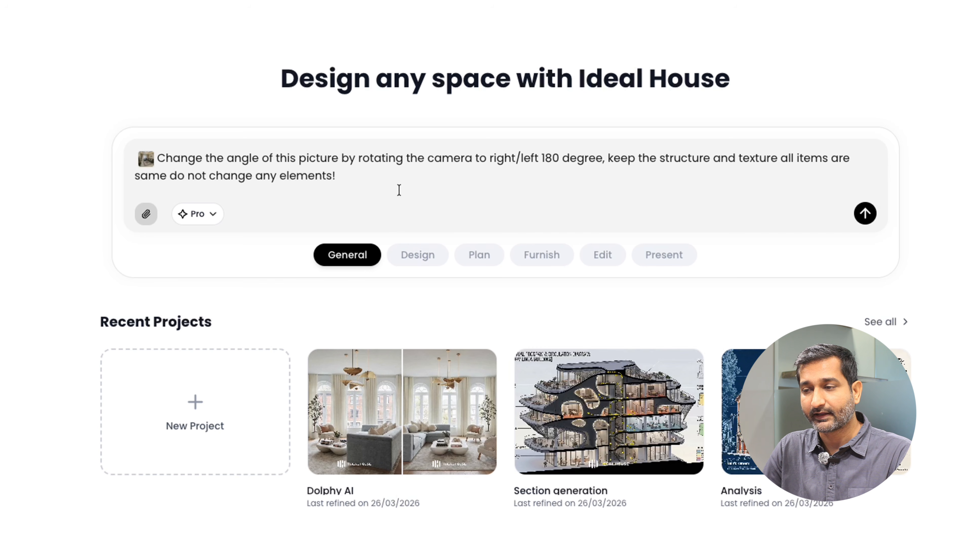
Keep the Pro model and generate the rotated view of the living room
left_click(207, 218)
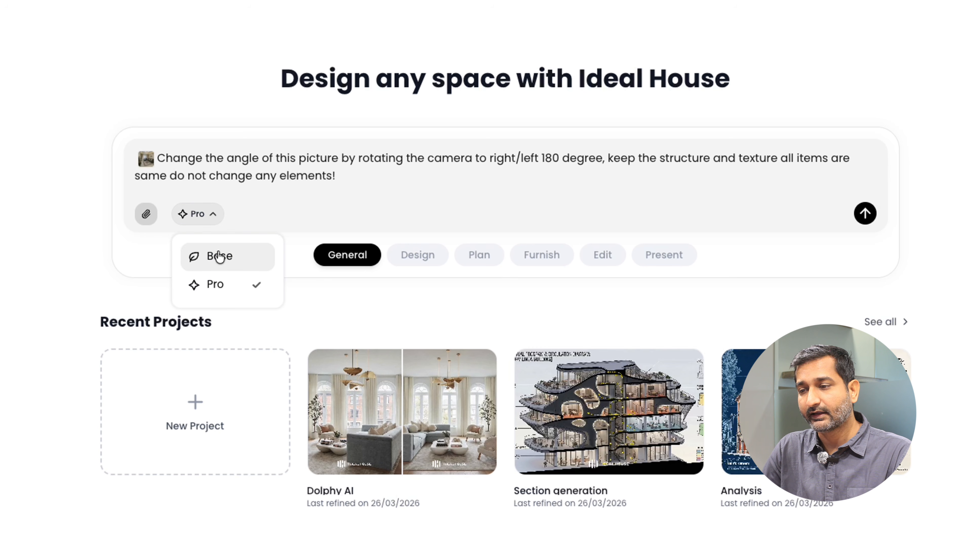
left_click(402, 210)
left_click(874, 215)
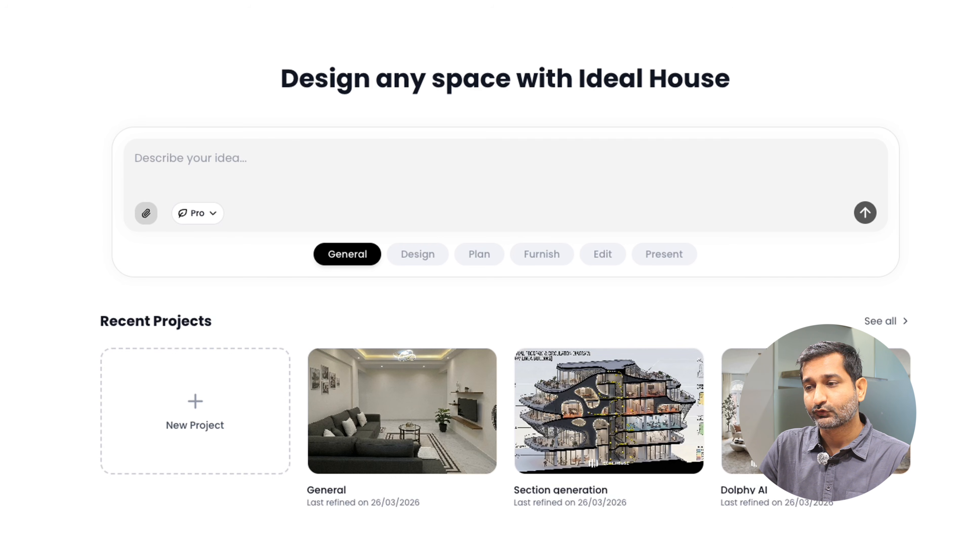
Attach the photo of the dark building with curved floors to a new General prompt
left_click(146, 213)
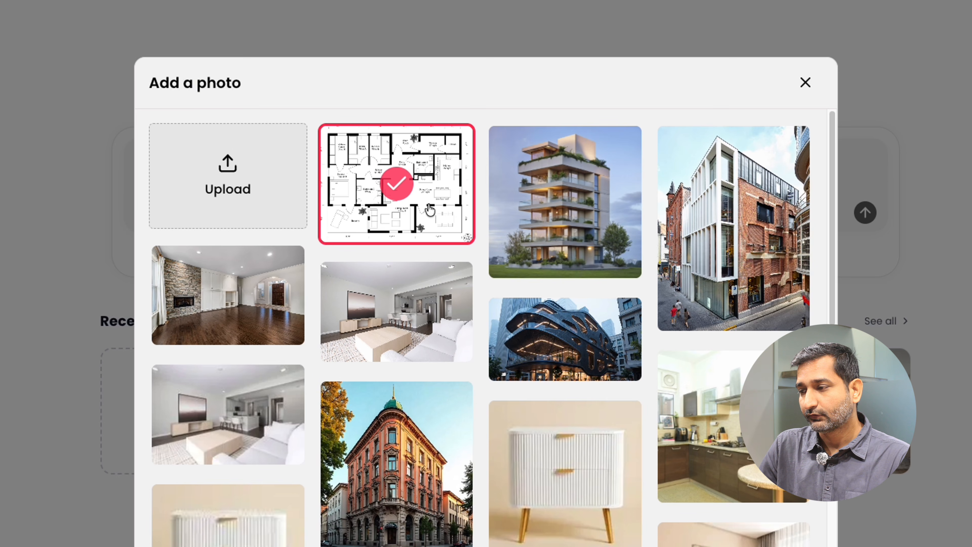
left_click(574, 358)
left_click(574, 358)
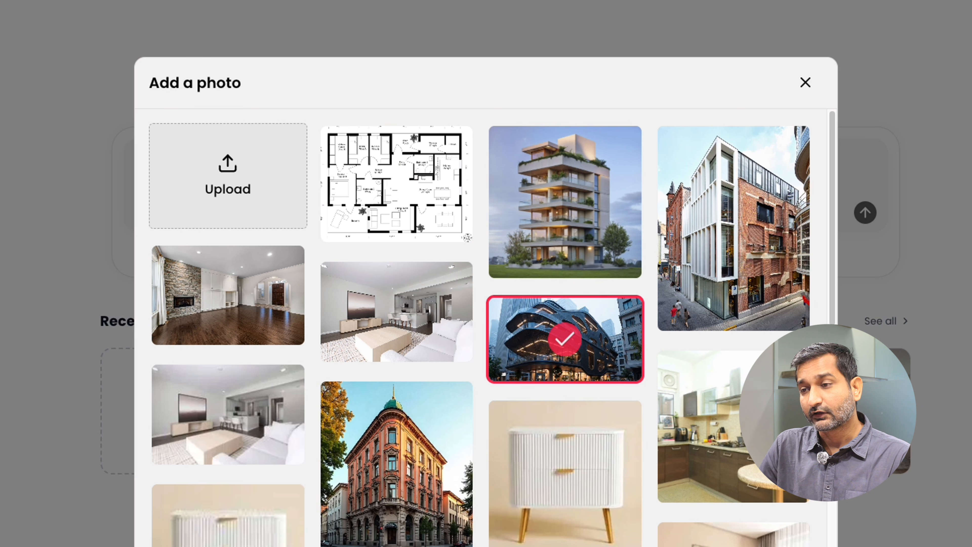
left_click(486, 545)
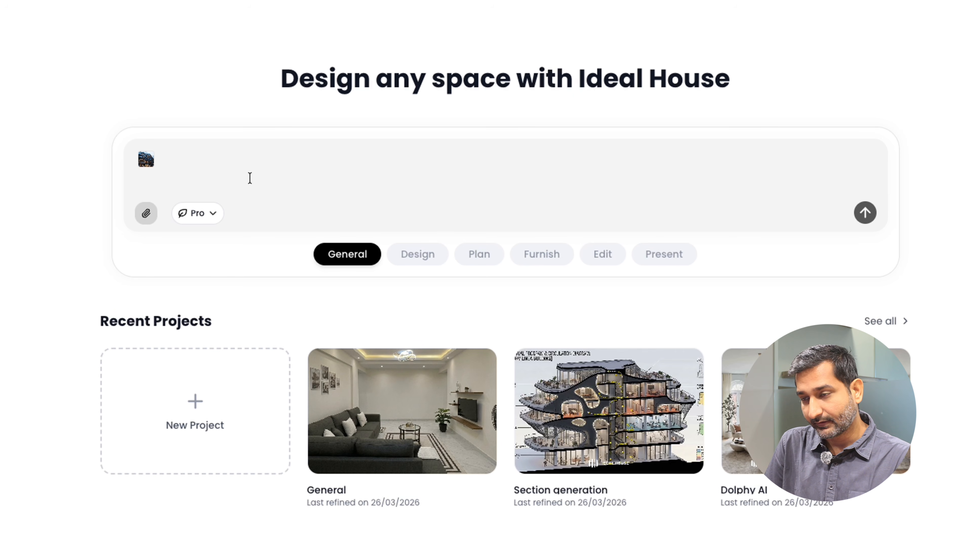
Prompt for a realistic section of the building with interior decoration, functional zoning and traffic flow lines, without unnecessary surroundings, and generate it with Pro
type("According to the building in this picture, a corresponding realistic style profile with interior decoration and perspective relationship is generated, the rationality of the building profile and the building structure of the original building are maintained, and the functional space zoning and traffic flow lines of the interior are displayed. Remove unnecessary textures and surroundings and generate clear, visually coherent charts for conceptual presentations.")
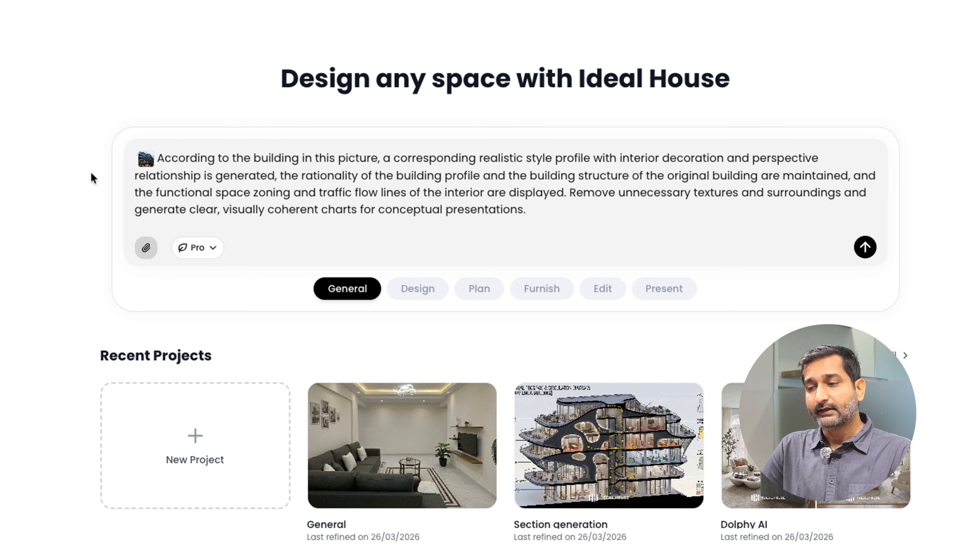
left_click(202, 247)
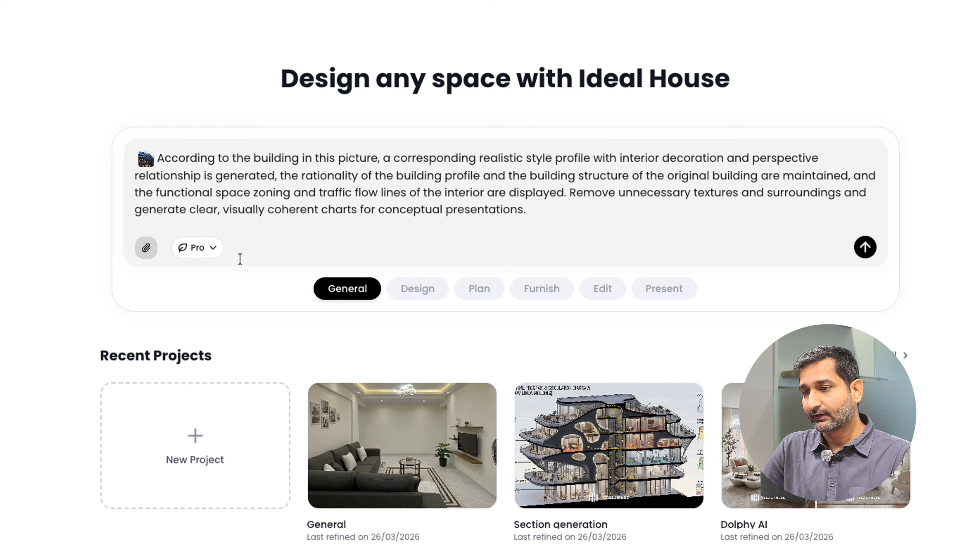
left_click(871, 249)
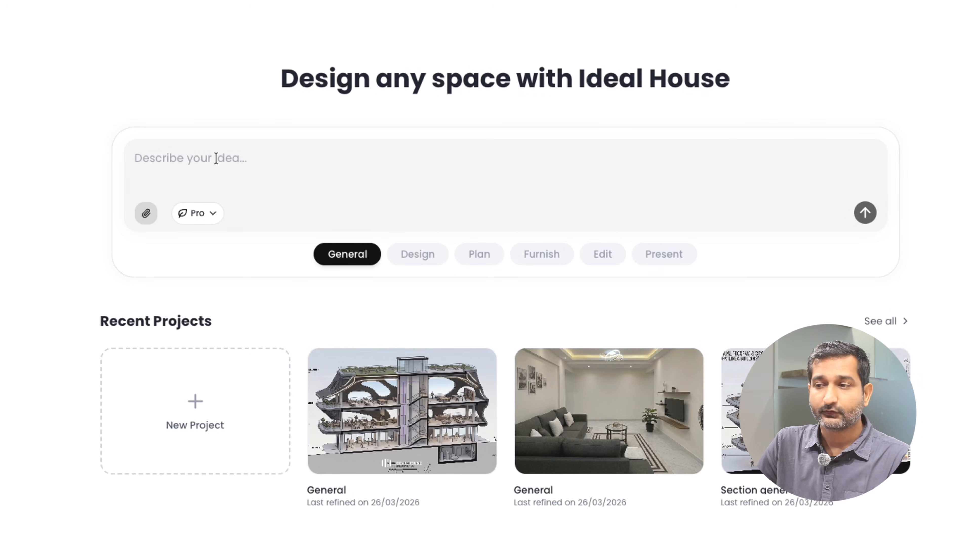
Attach the photo of the red-brick building with the white modern facade to a new General prompt
left_click(224, 159)
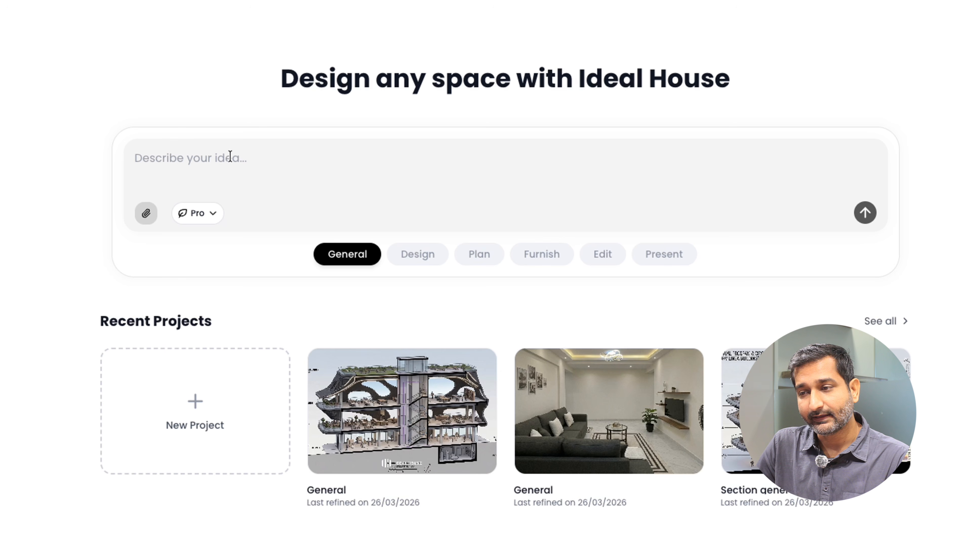
left_click(145, 216)
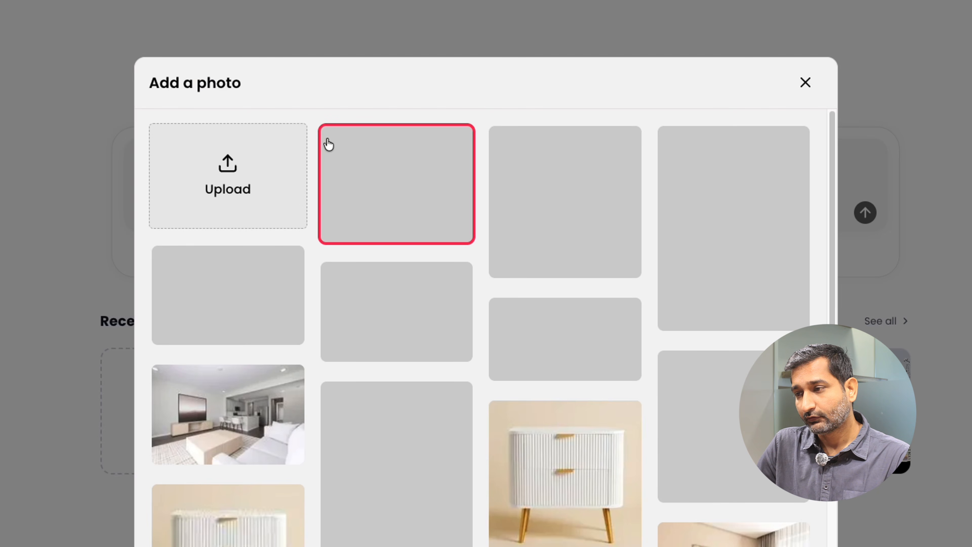
left_click(763, 196)
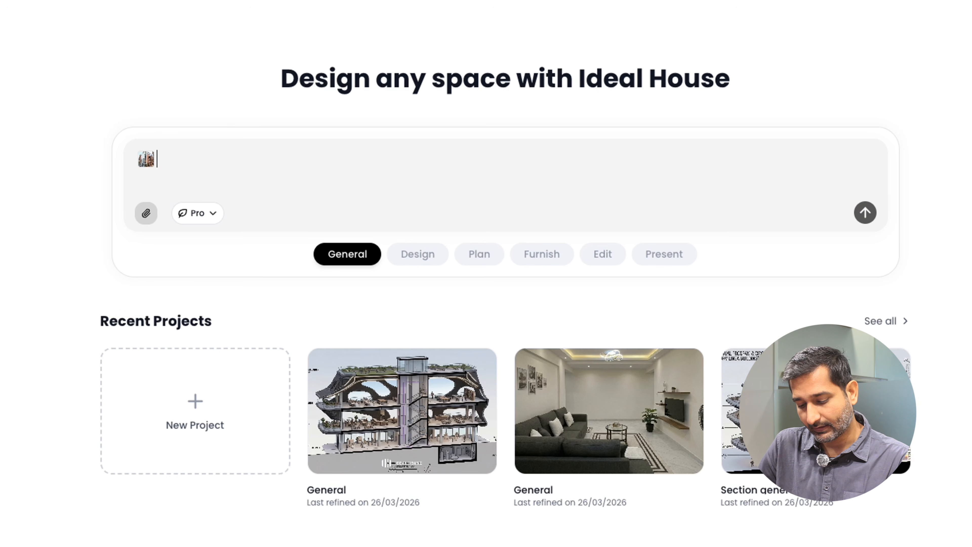
Prompt for an analysis diagram splitting the renovated building's old and new parts, with construction process and technical structural text, and generate it with Pro
type("This is a renovated old and new urban building, please split its old and new parts according to this image, and try to explain its construction process in the form of an analysis diagram, while adding technical structural analysis with text description. Automatic typography, professional architectural design expression style.")
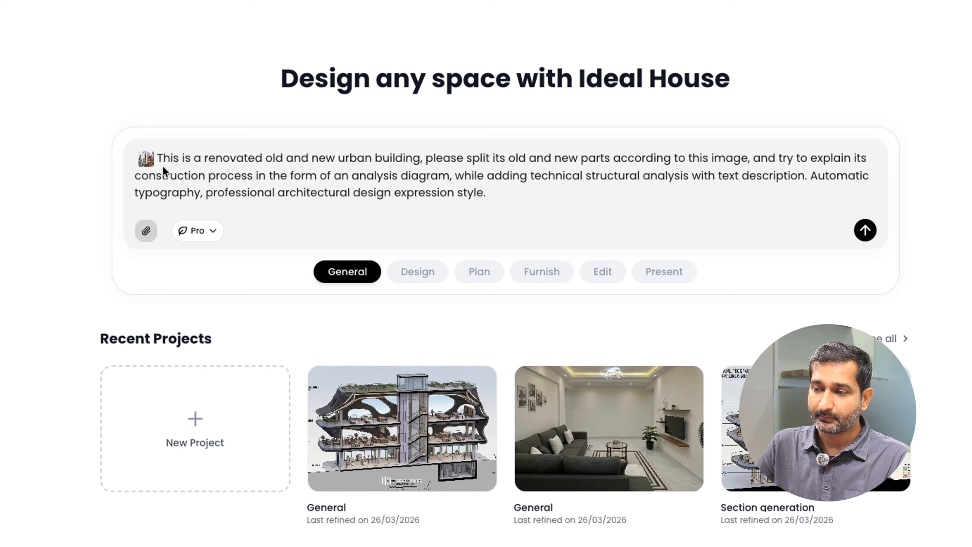
left_click(202, 232)
left_click(233, 306)
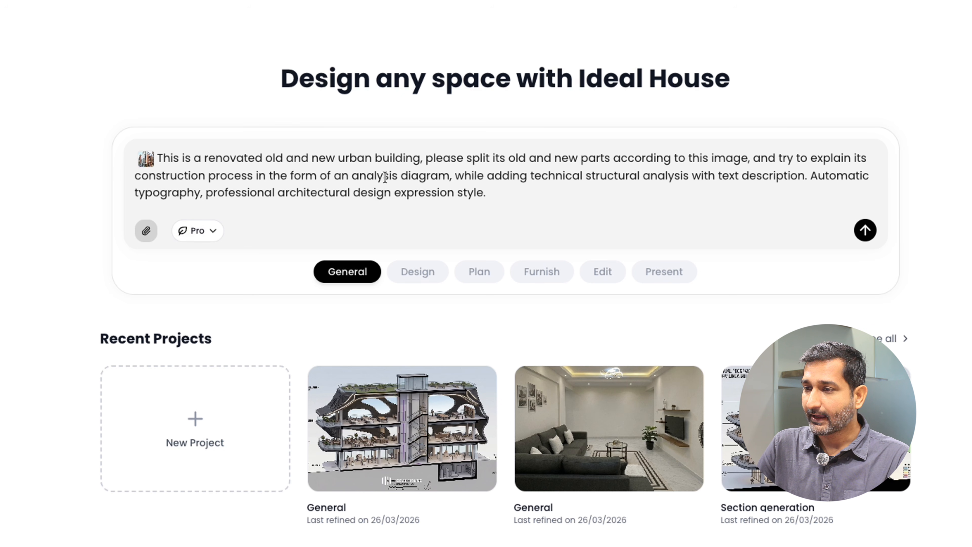
left_click(866, 235)
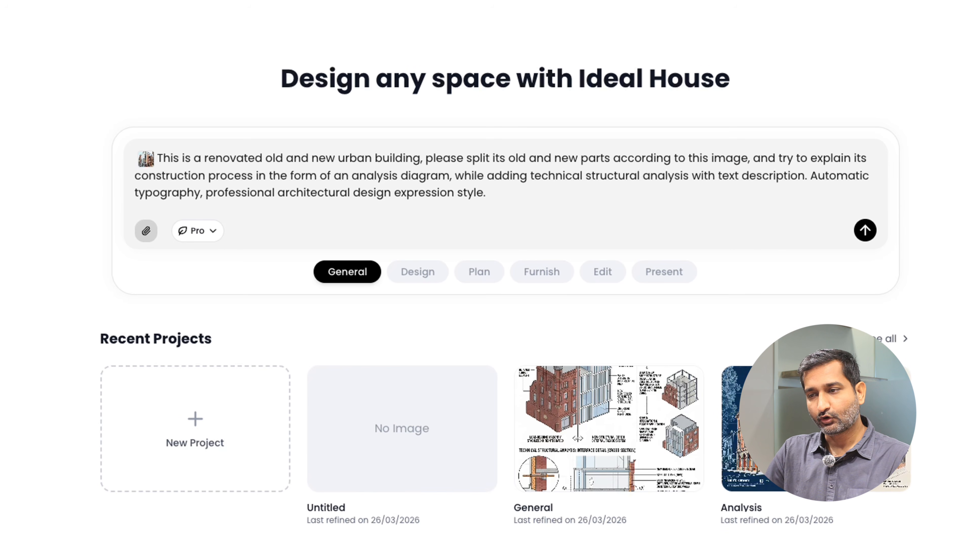
Create a new blank project and name it DolphyAI
left_click(158, 402)
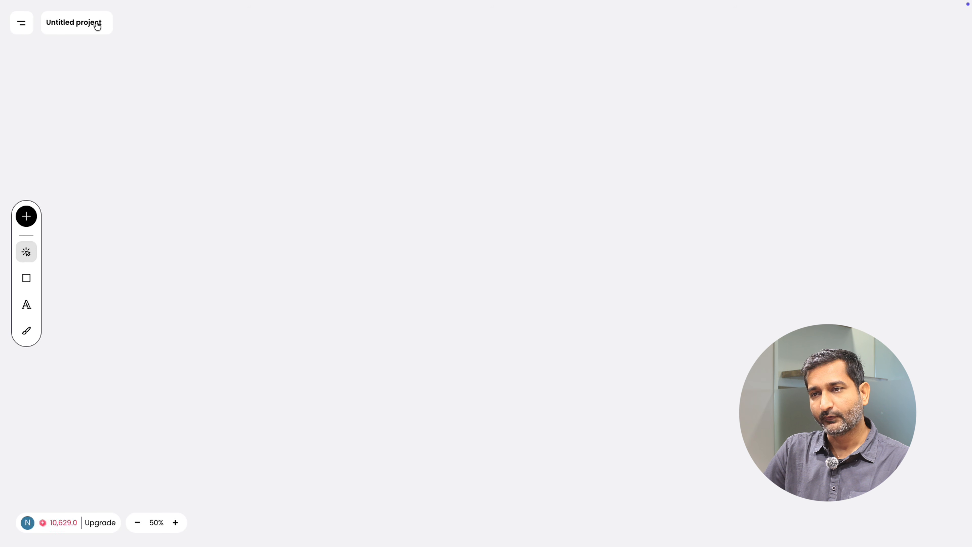
left_click(97, 24)
type("DolphyAI")
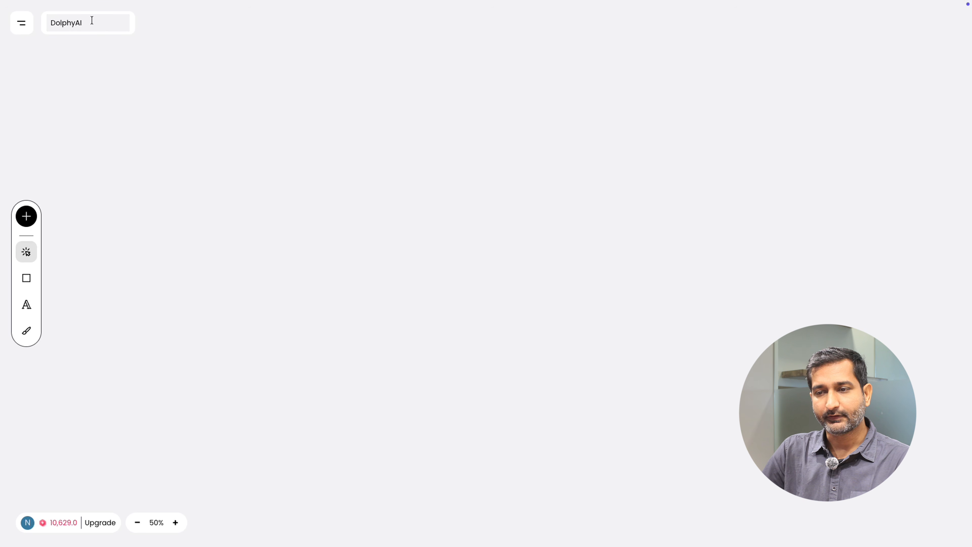
Upload the bedroom photo 731016124O-1774253052240.jpg from the House folder onto the project canvas
left_click(24, 222)
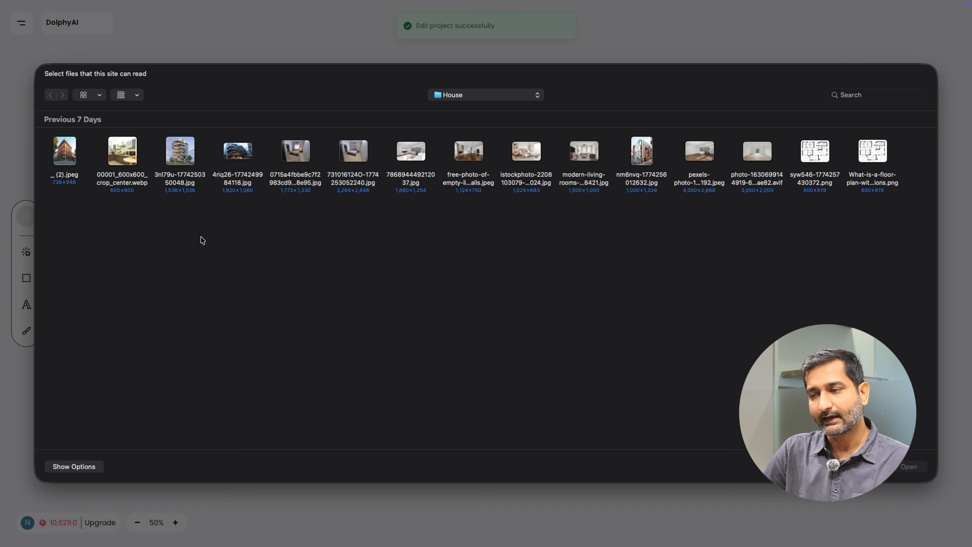
left_click(353, 161)
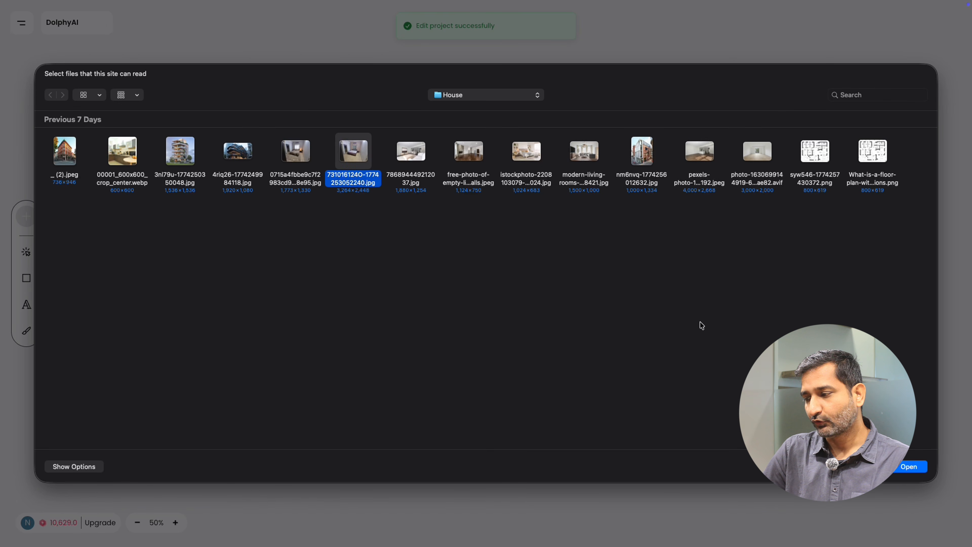
left_click(916, 465)
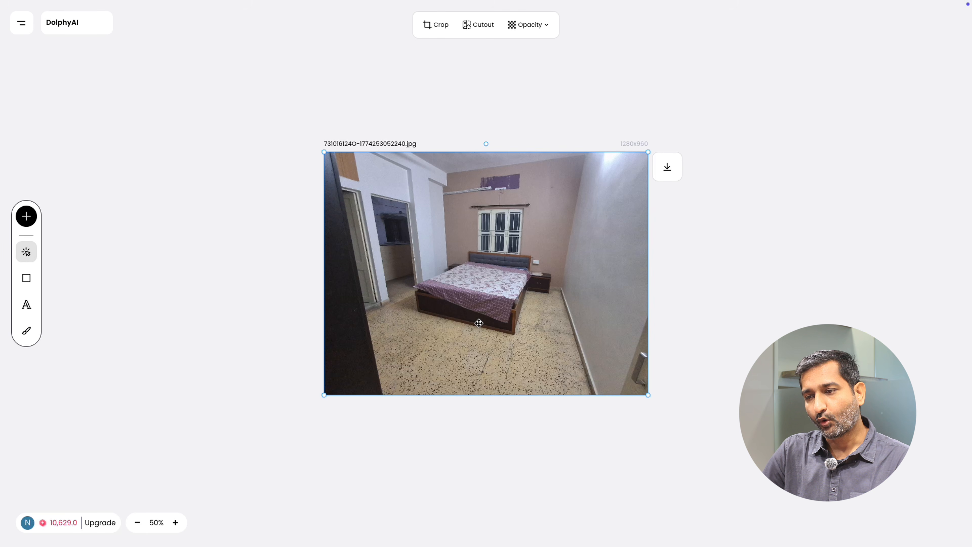
Shrink and reposition the bedroom photo on the canvas, and start an Interior Remodel on it with Bed Room as the room type
left_click_drag(472, 305, 312, 226)
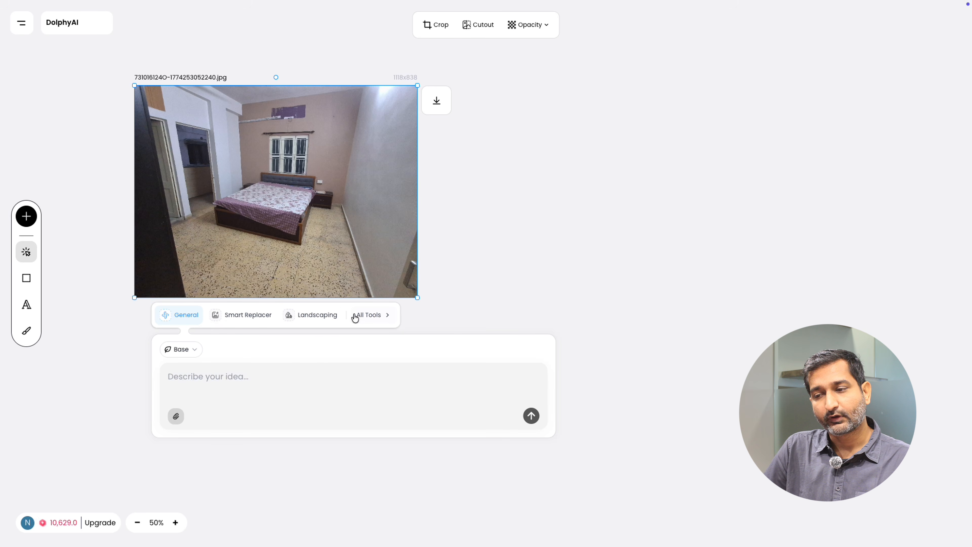
left_click(363, 316)
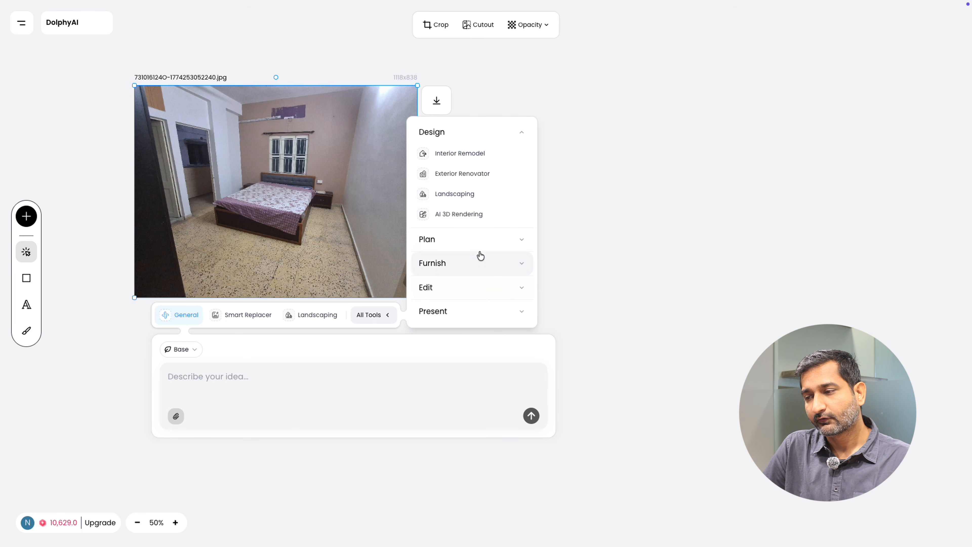
left_click(490, 157)
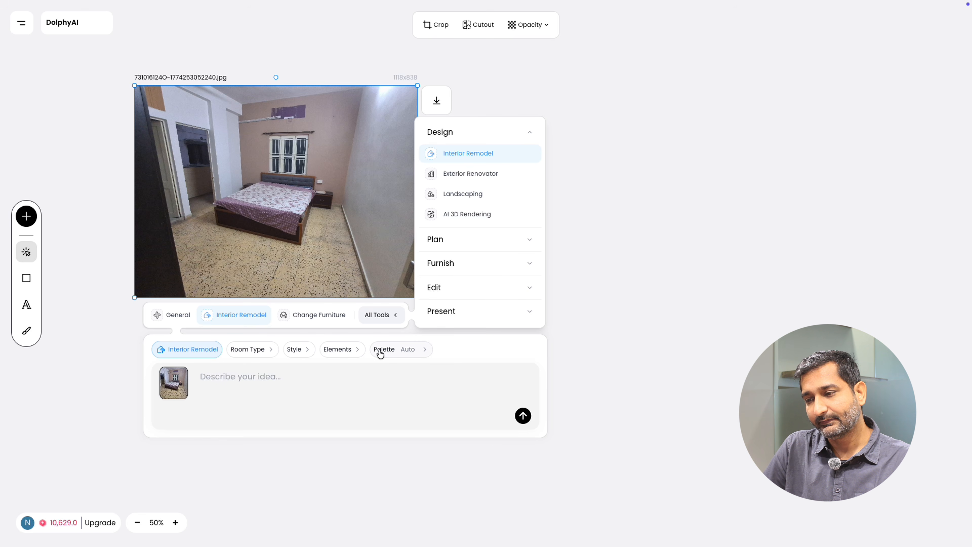
left_click(276, 354)
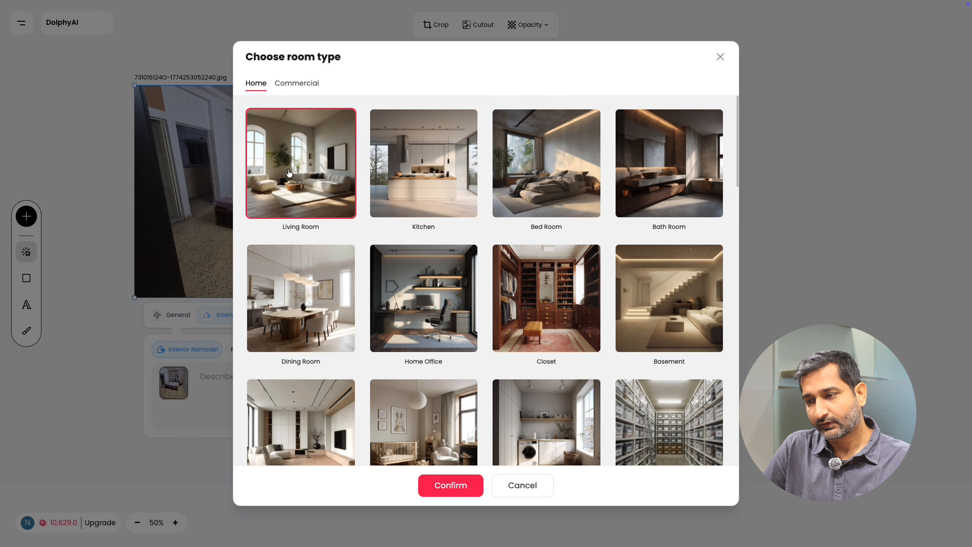
left_click(546, 160)
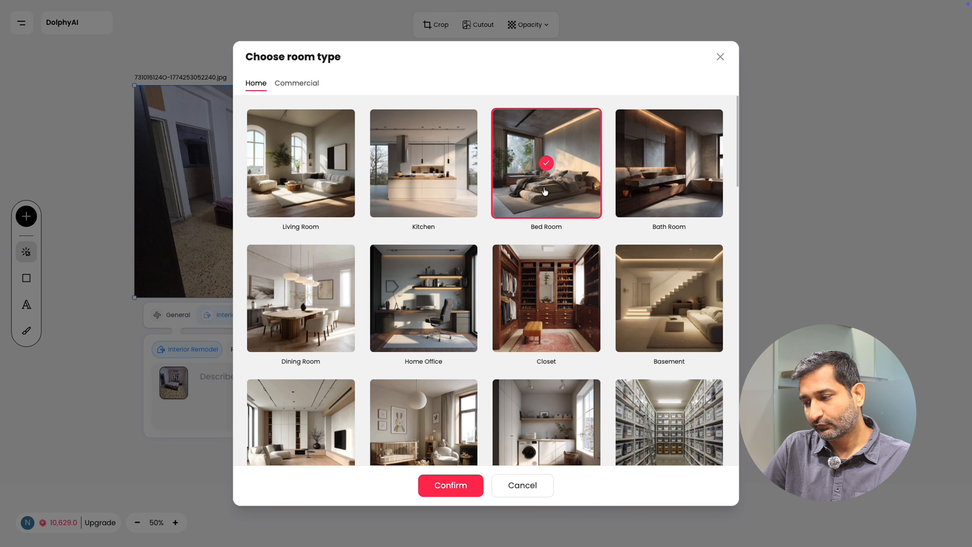
left_click(469, 490)
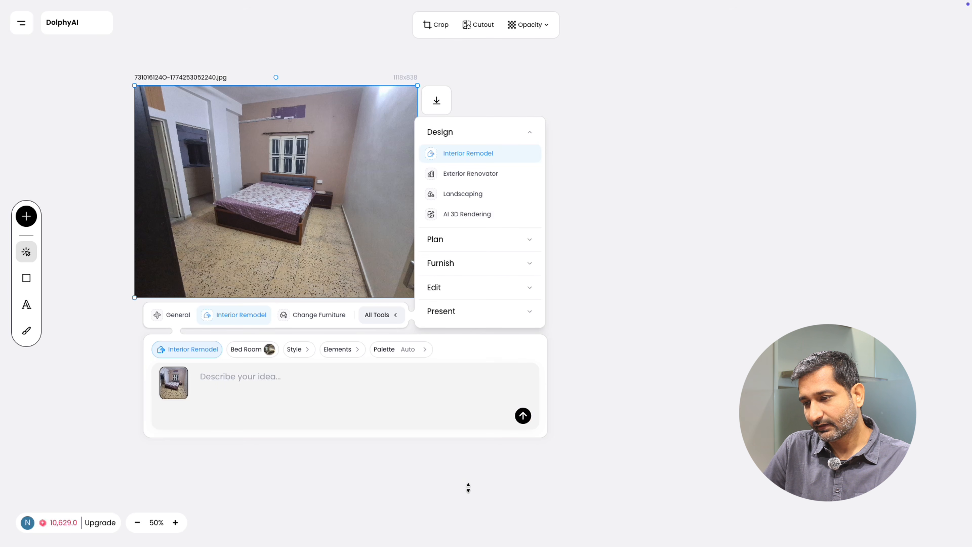
Set the remodel style to Minimal Reconstruction from the Minimalist group and add Rug and Wardrobe as elements
left_click(307, 353)
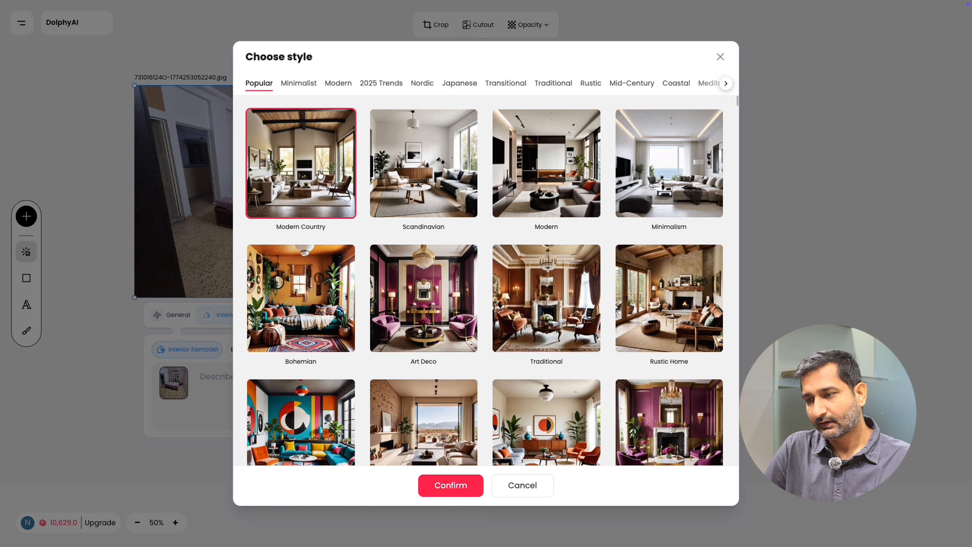
scroll(429, 298, "down", 10)
left_click(428, 143)
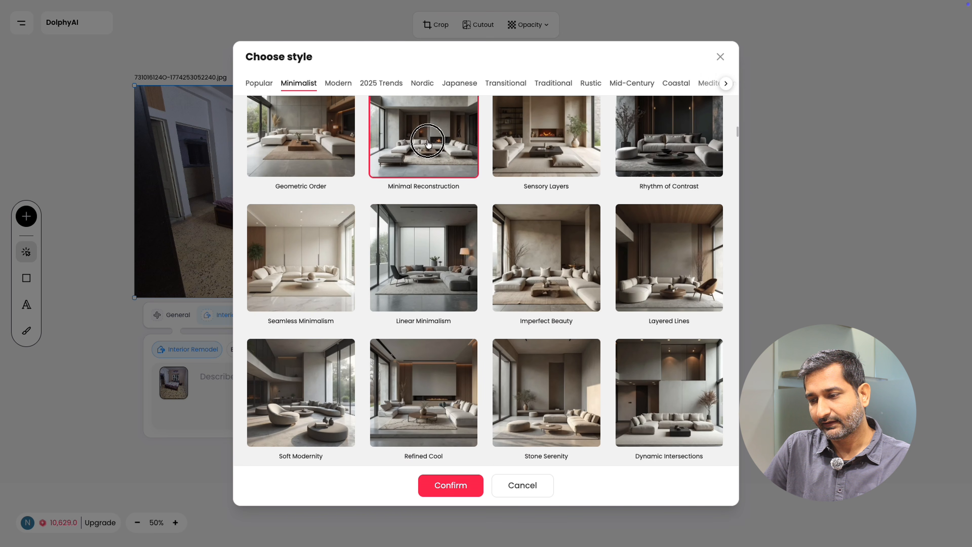
left_click(450, 482)
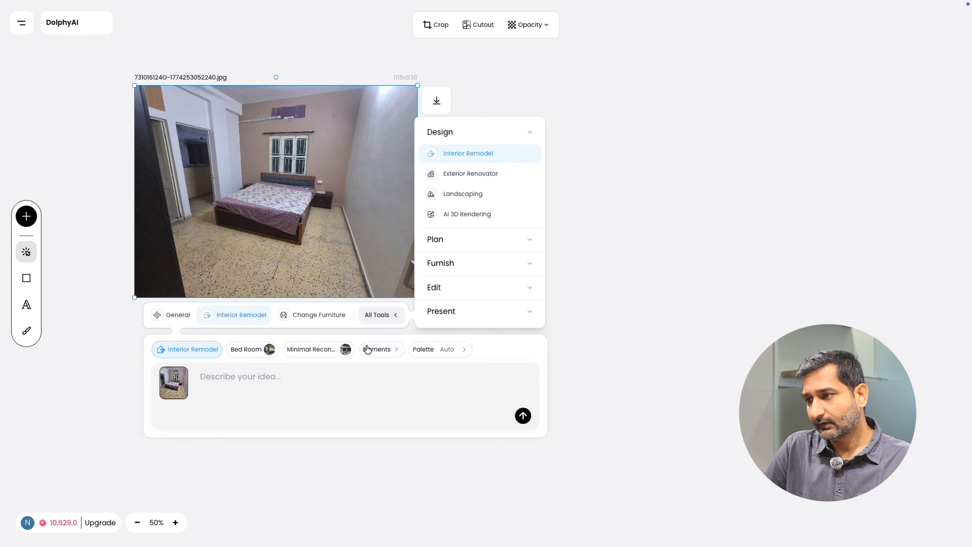
left_click(371, 352)
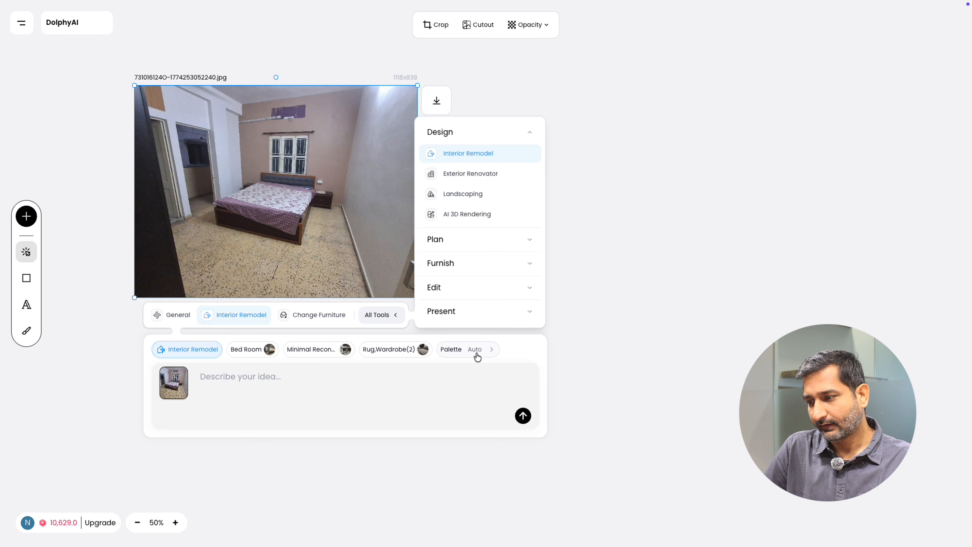
Keep the palette on Auto and generate the remodel with the prompt "Change the flooring with white marble"
left_click(478, 356)
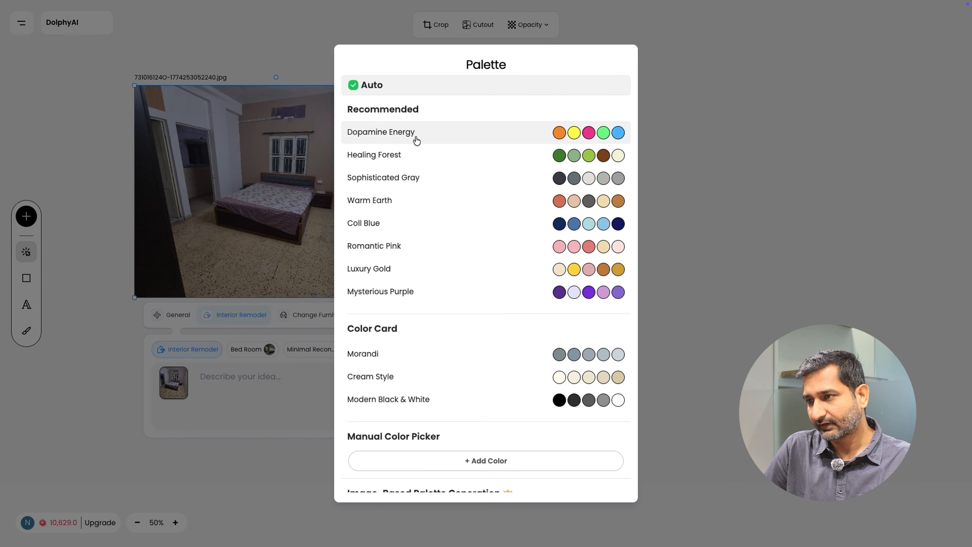
left_click(348, 42)
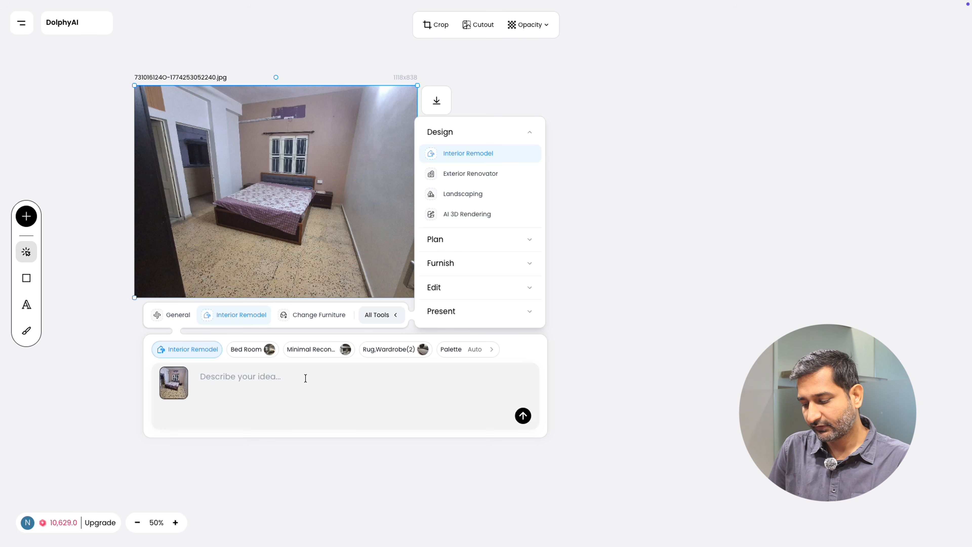
type("C")
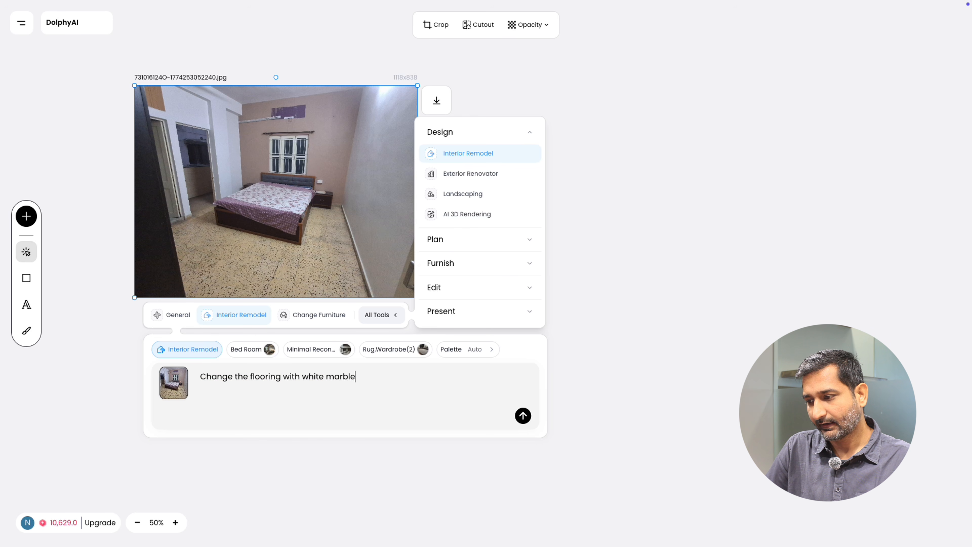
left_click(523, 416)
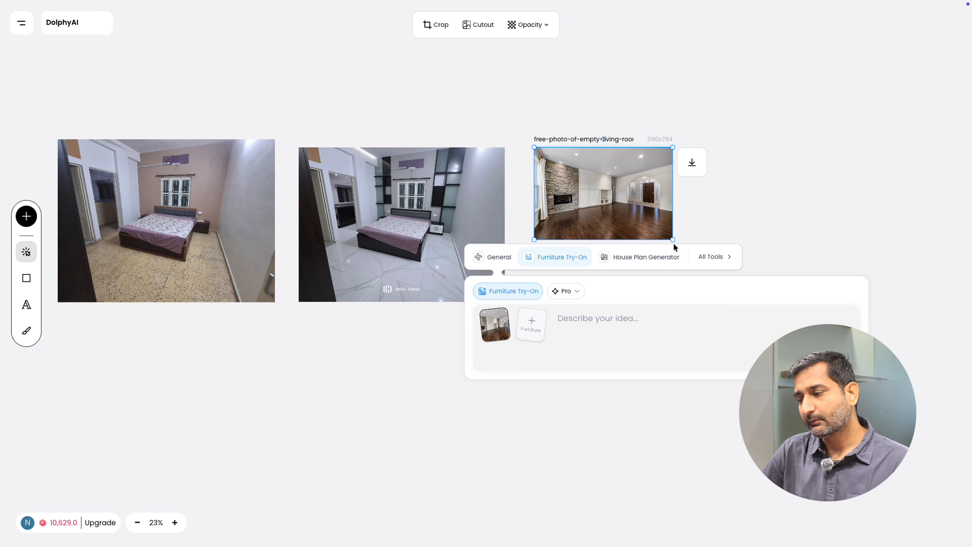
Enlarge the empty living room photo beside the remodeled bedroom to about 1993x1330 and deselect it
left_click_drag(675, 247, 706, 303)
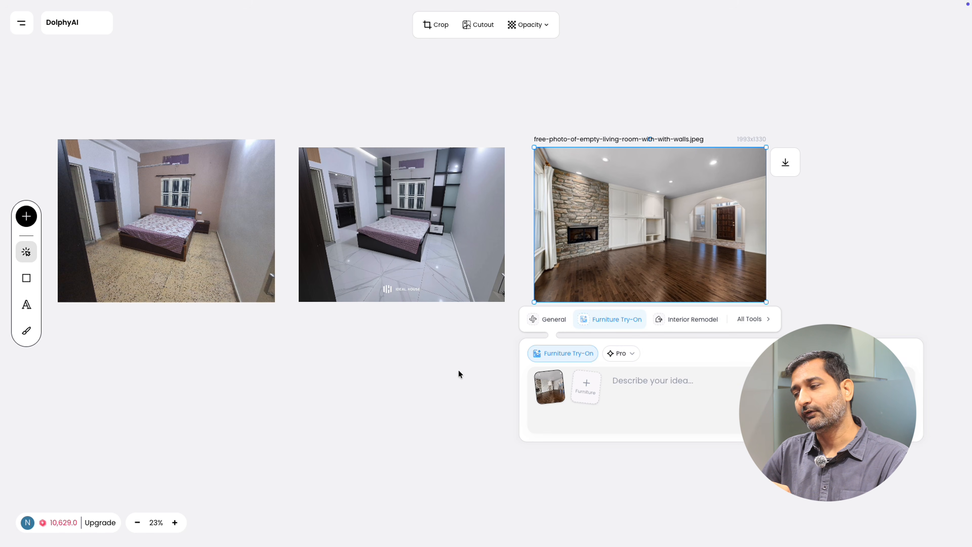
left_click(394, 377)
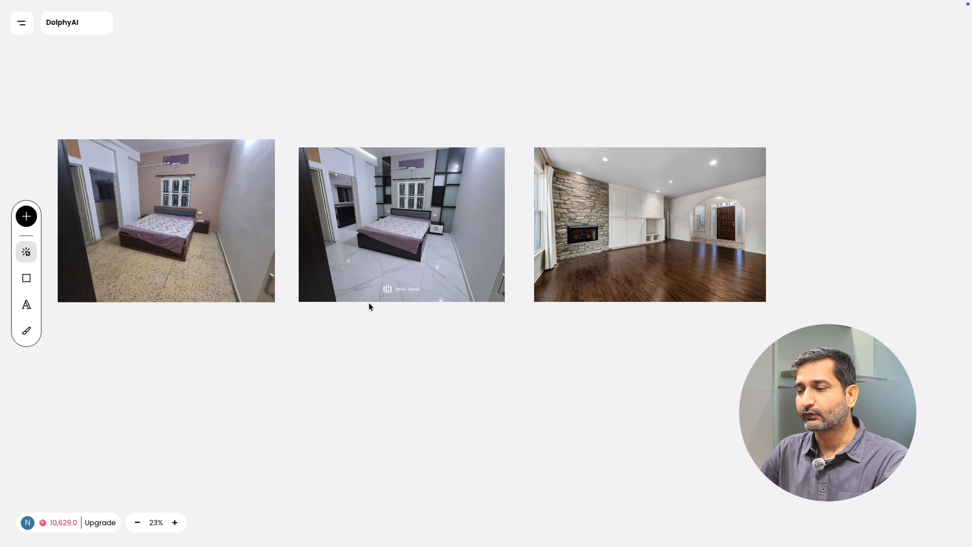
left_click(234, 237)
scroll(233, 240, "right", 7)
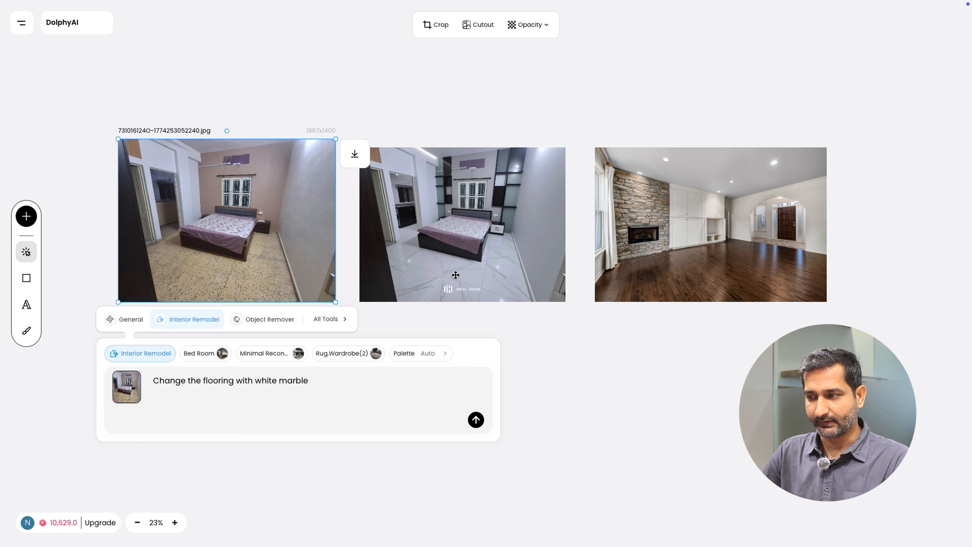
left_click(575, 370)
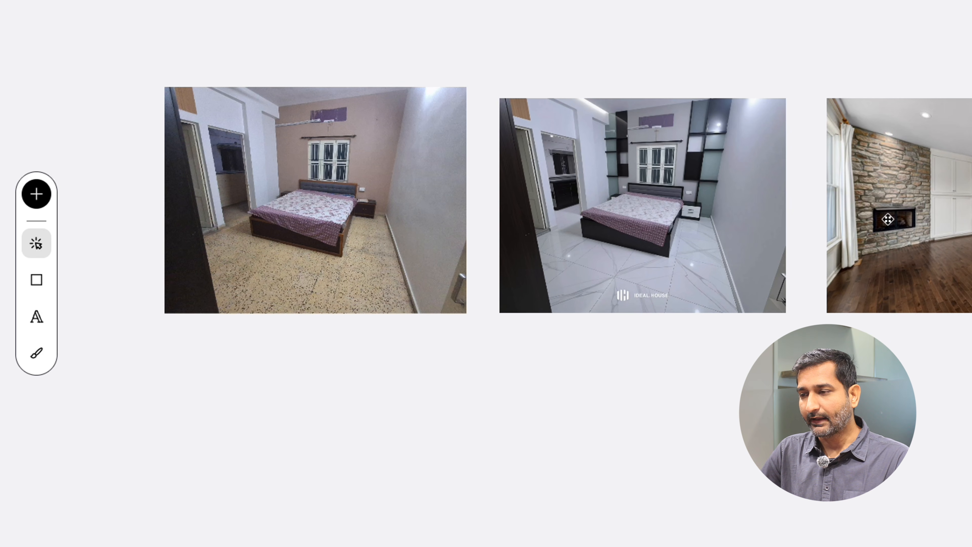
left_click(608, 247)
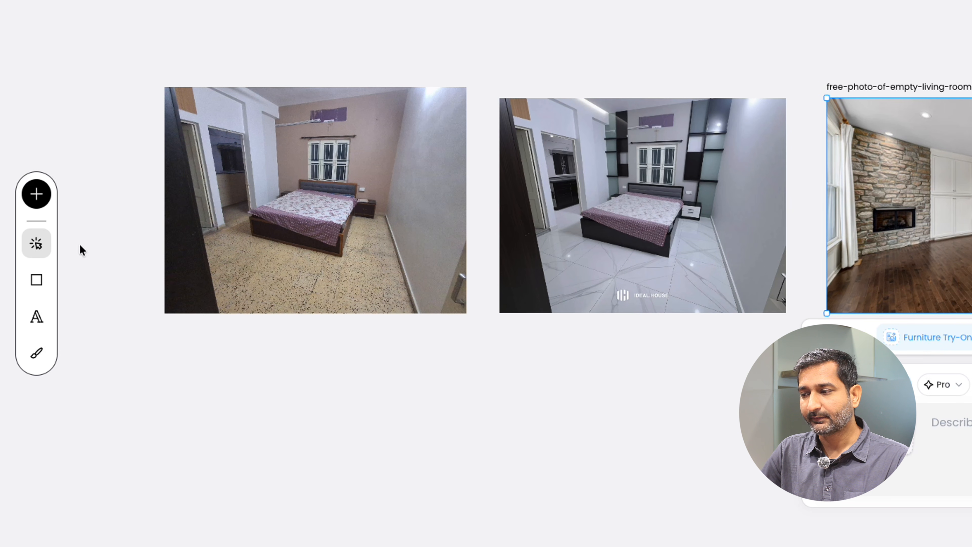
Upload the floor plan syw546-1774257430372.png from the House folder and place it below the original bedroom photo, enlarged to about 1829x1415
left_click(278, 415)
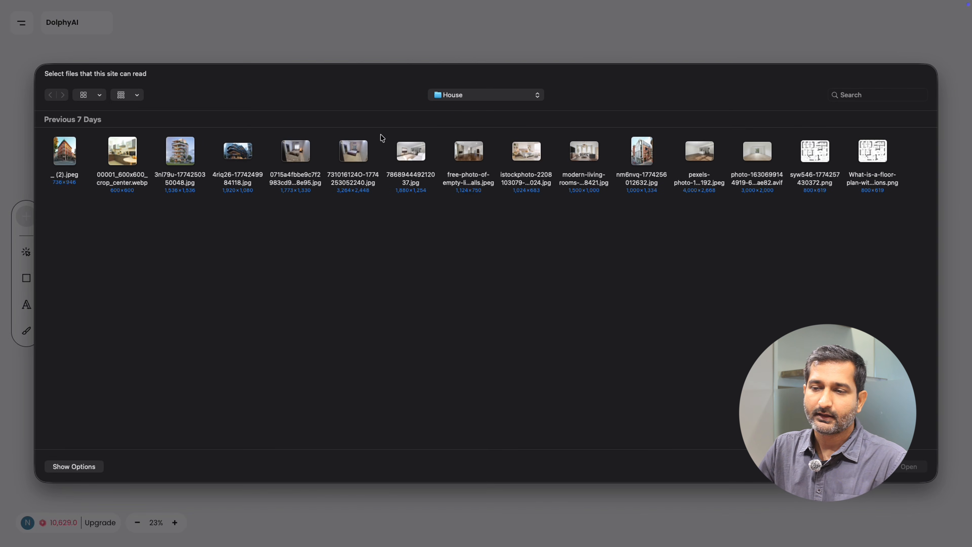
left_click(818, 158)
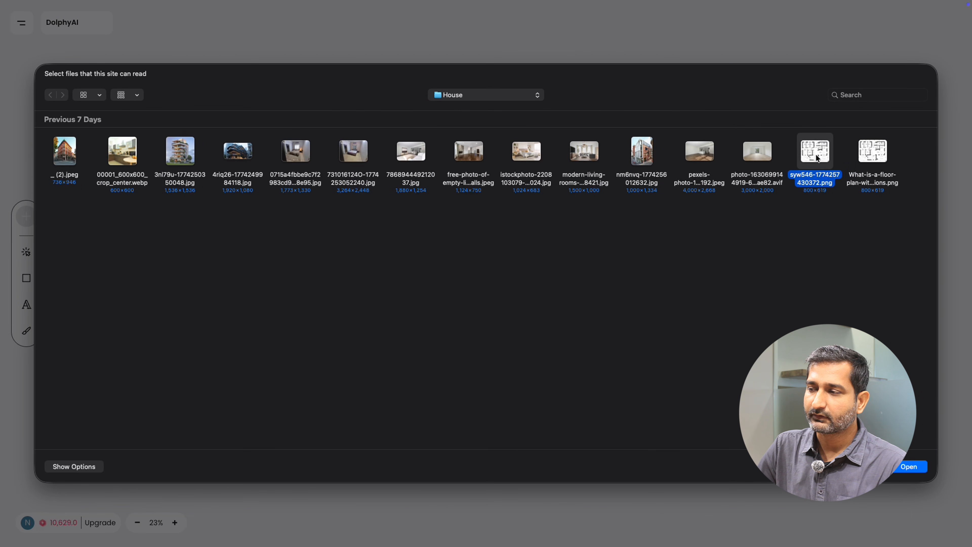
left_click(910, 467)
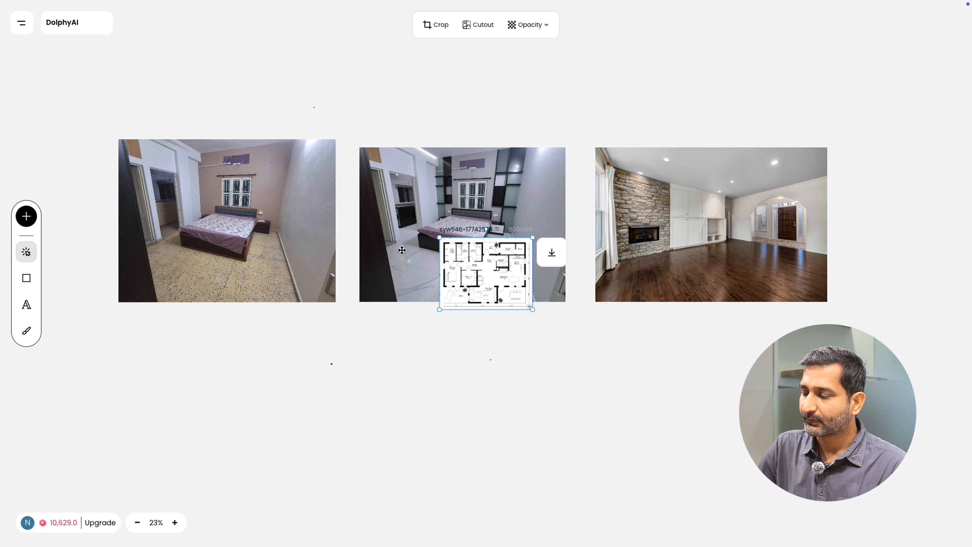
left_click_drag(505, 295, 331, 493)
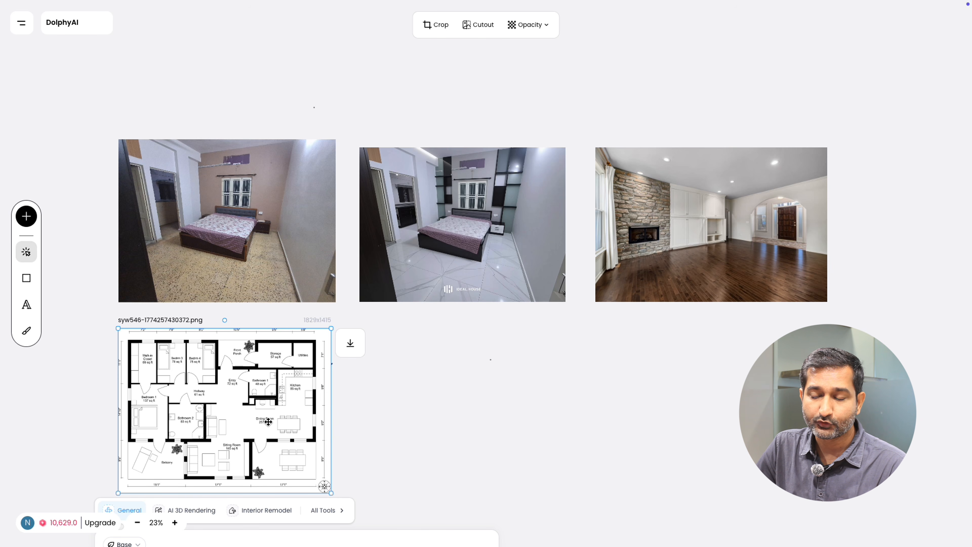
Choose AI Plan Visualizer from the Plan tools for the uploaded floor plan and set its model to Pro
scroll(486, 354, "down", 7)
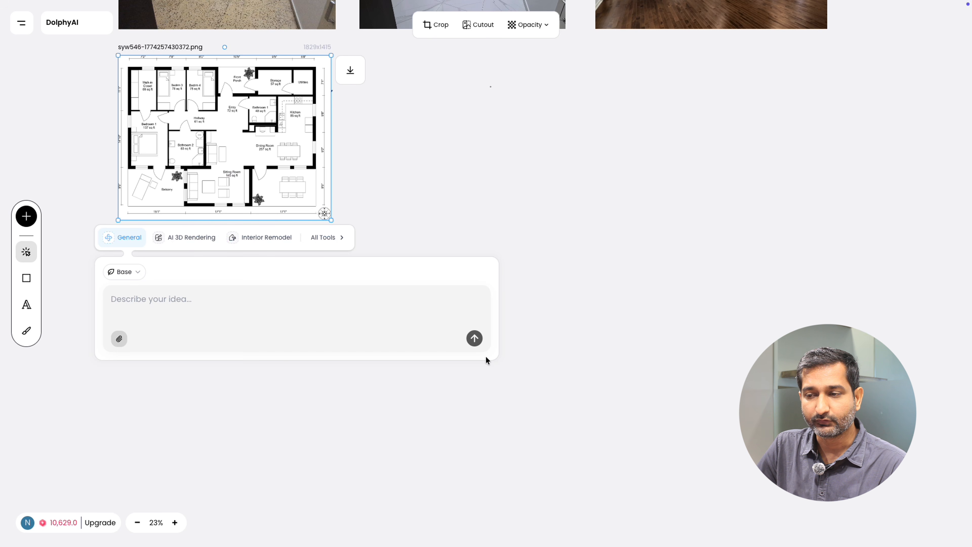
scroll(508, 256, "up", 3)
left_click(337, 339)
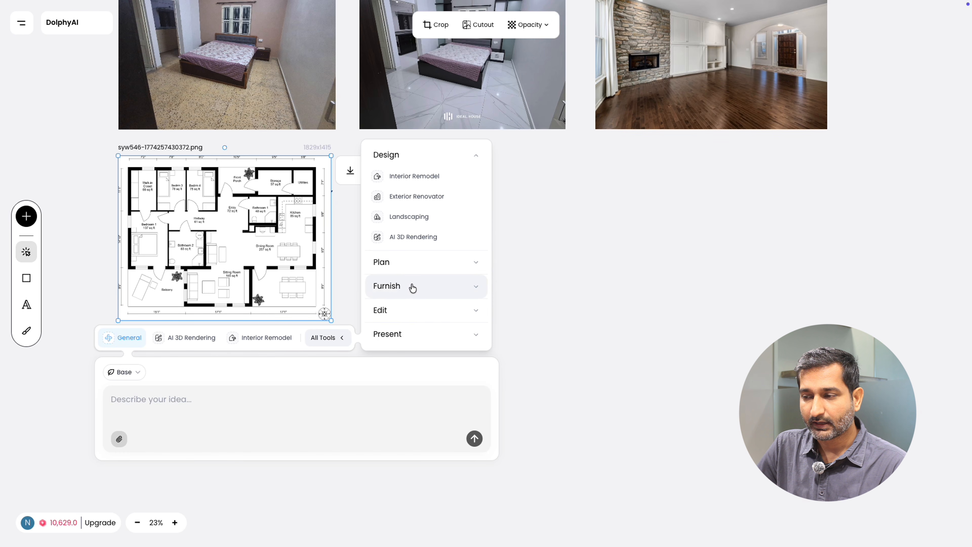
left_click(415, 264)
left_click(416, 242)
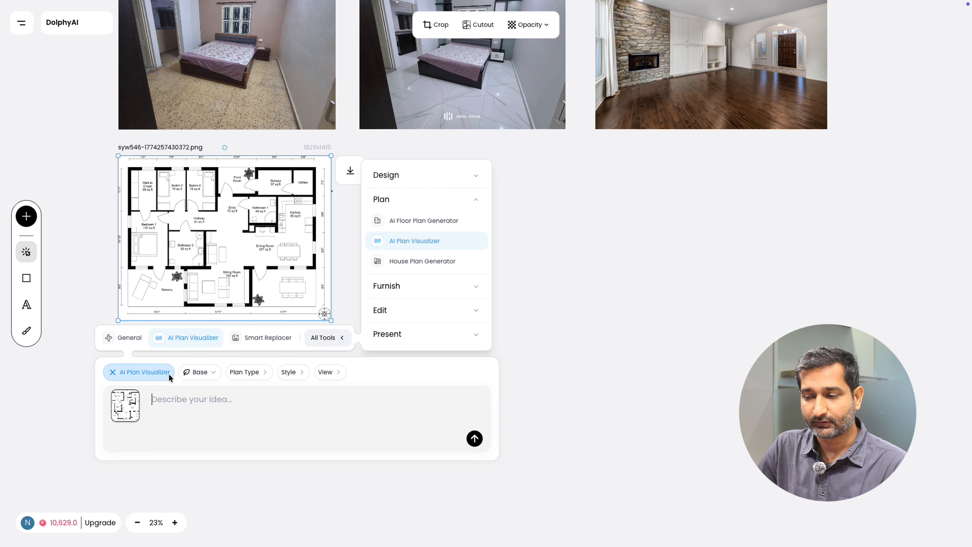
left_click(190, 379)
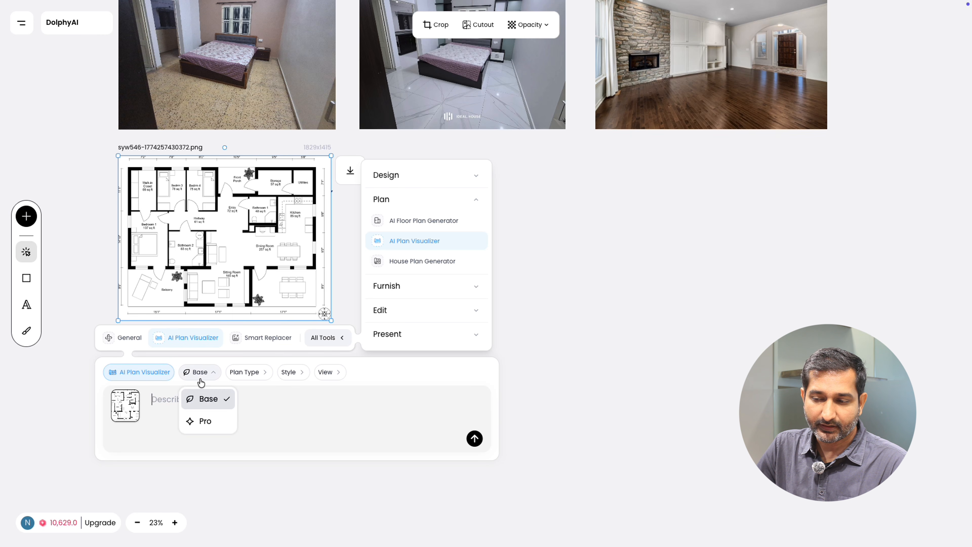
left_click(207, 418)
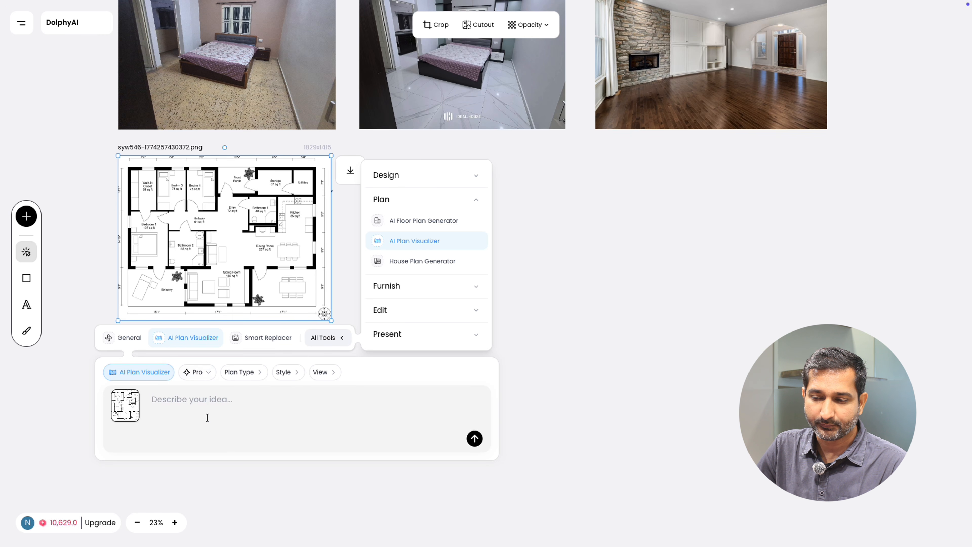
Set the visualizer's plan type to Floor Plan and its style to Collage
left_click(238, 373)
left_click(408, 164)
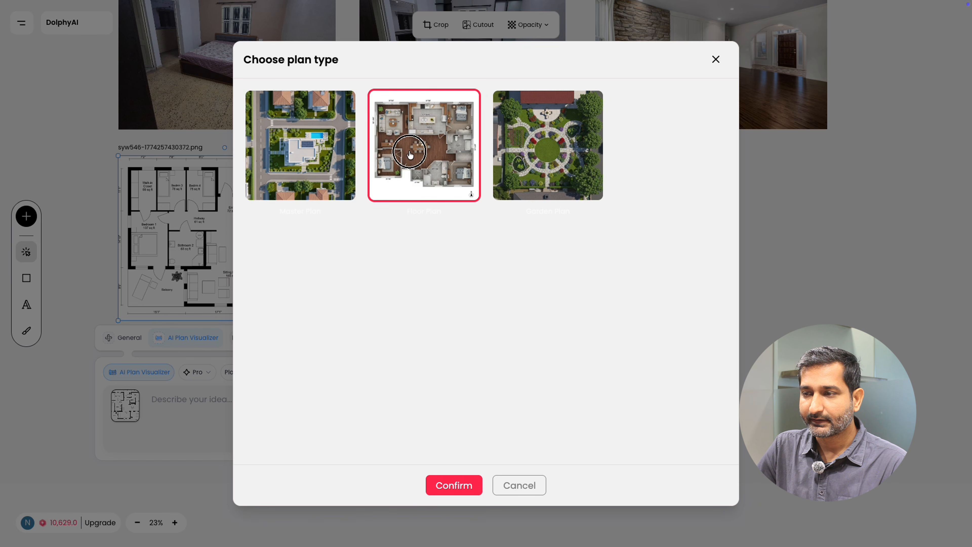
left_click(467, 489)
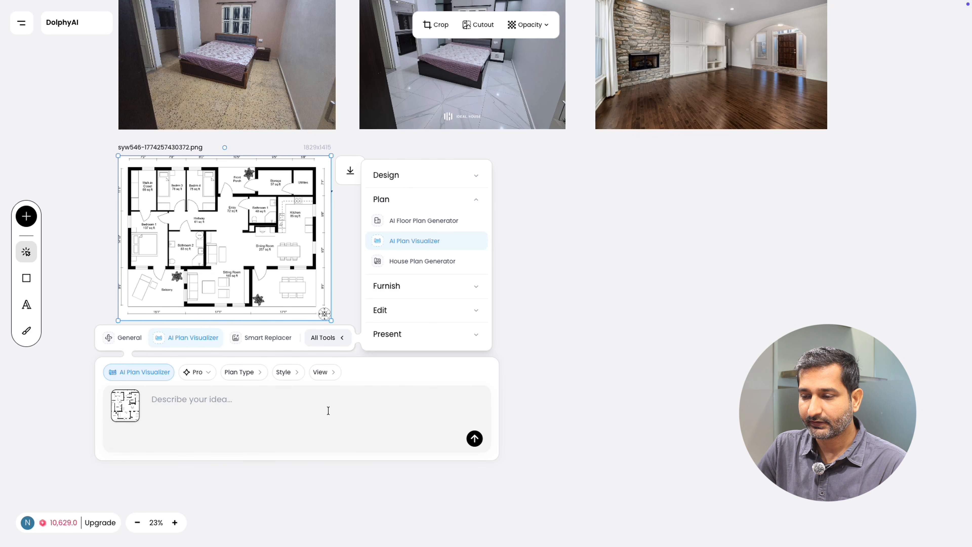
left_click(285, 373)
left_click(462, 196)
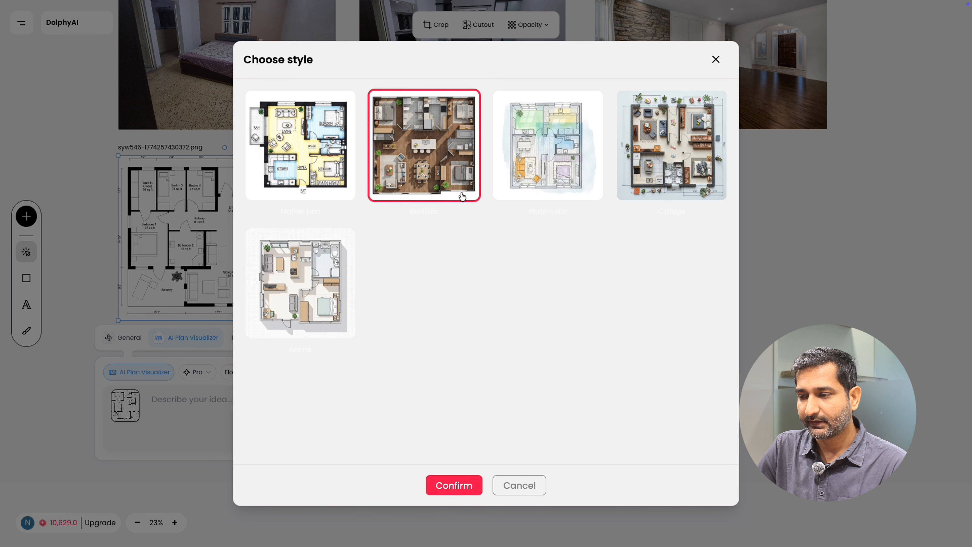
left_click(671, 154)
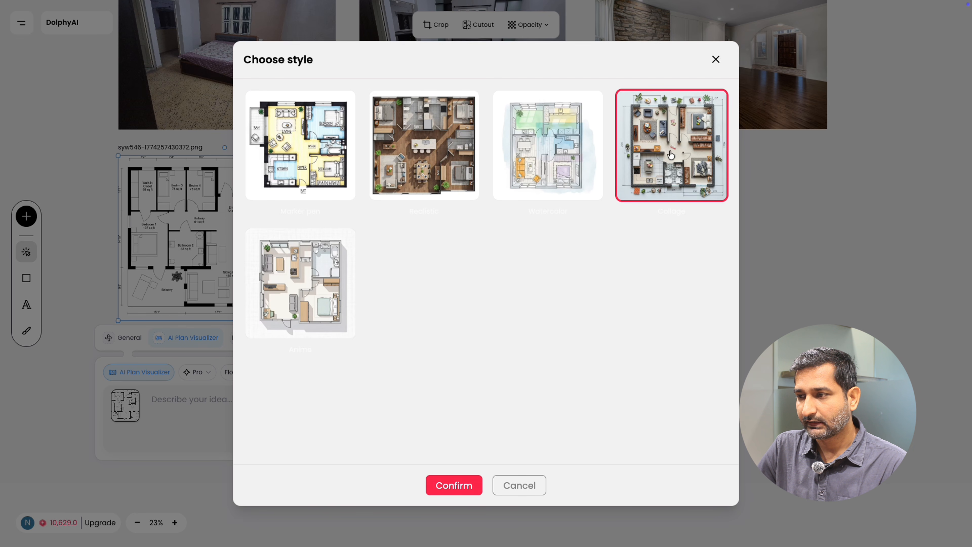
left_click(676, 154)
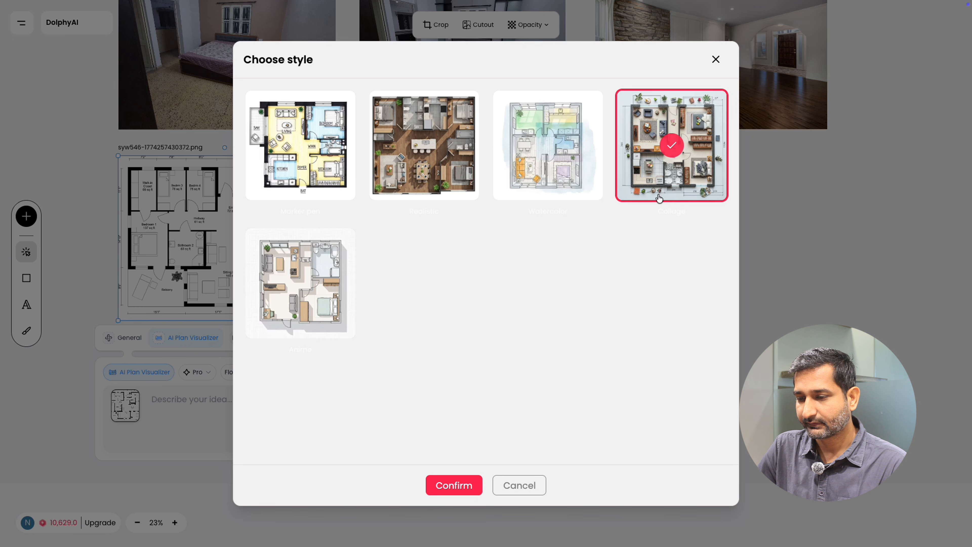
left_click(456, 486)
Set the visualizer's view to Top-Down View and generate the floor plan visualization
left_click(335, 372)
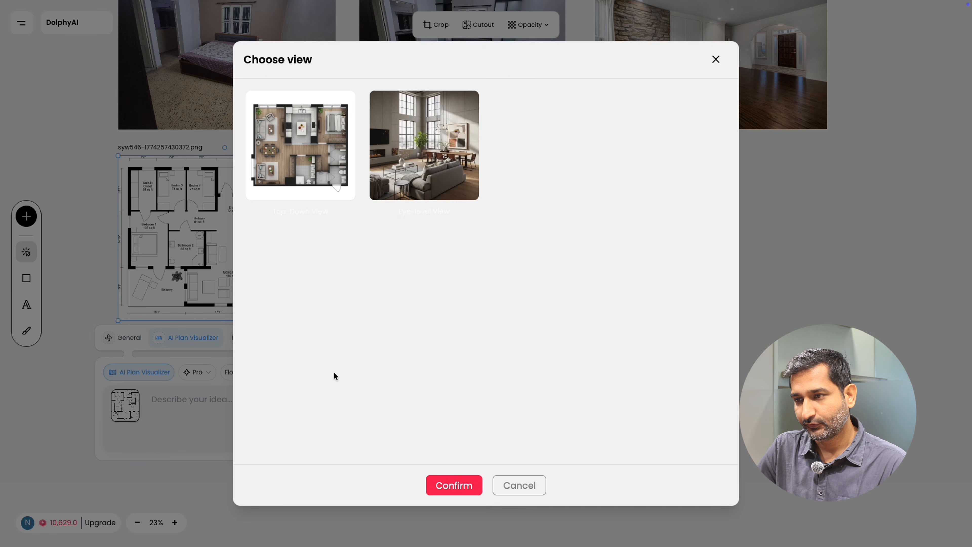
left_click(322, 158)
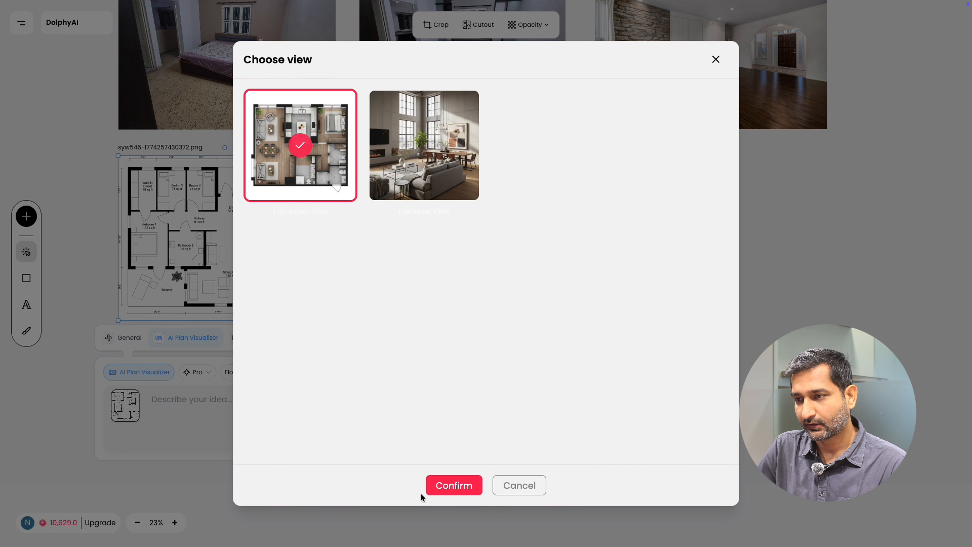
left_click(454, 486)
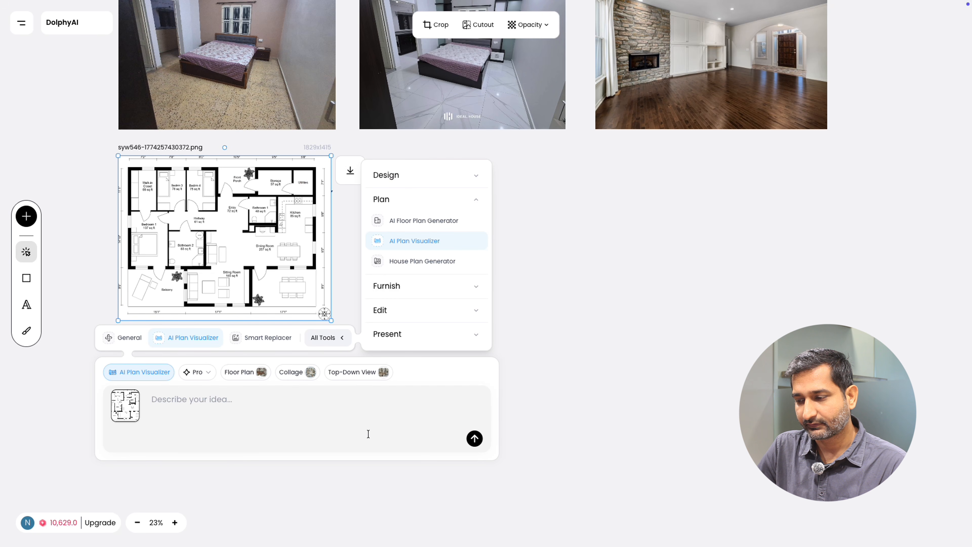
left_click(475, 439)
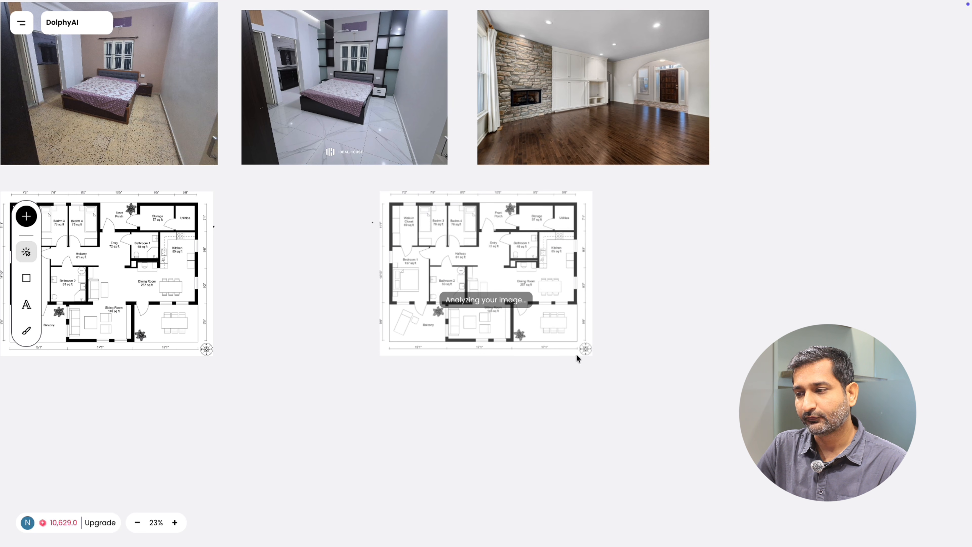